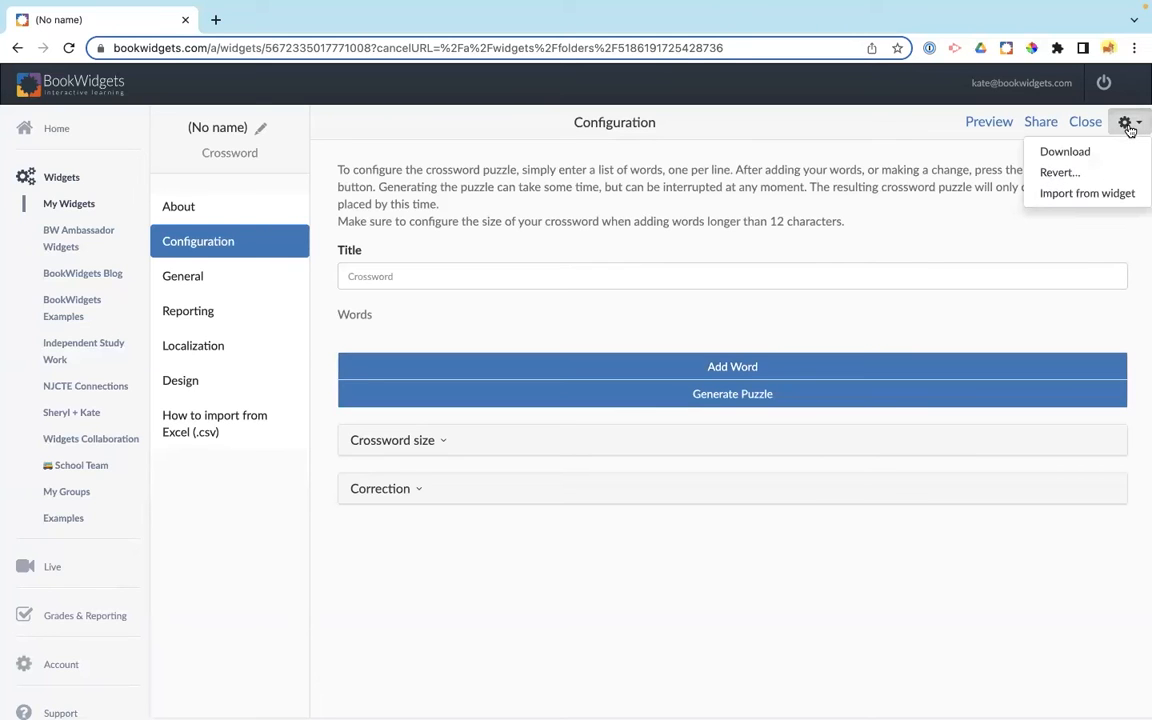
Start an import from widget for the crossword, choosing the Narrative Terms flash cards in the Sandbox Widgets folder as the source
{"action": "left_click", "coordinate": [1112, 193]}
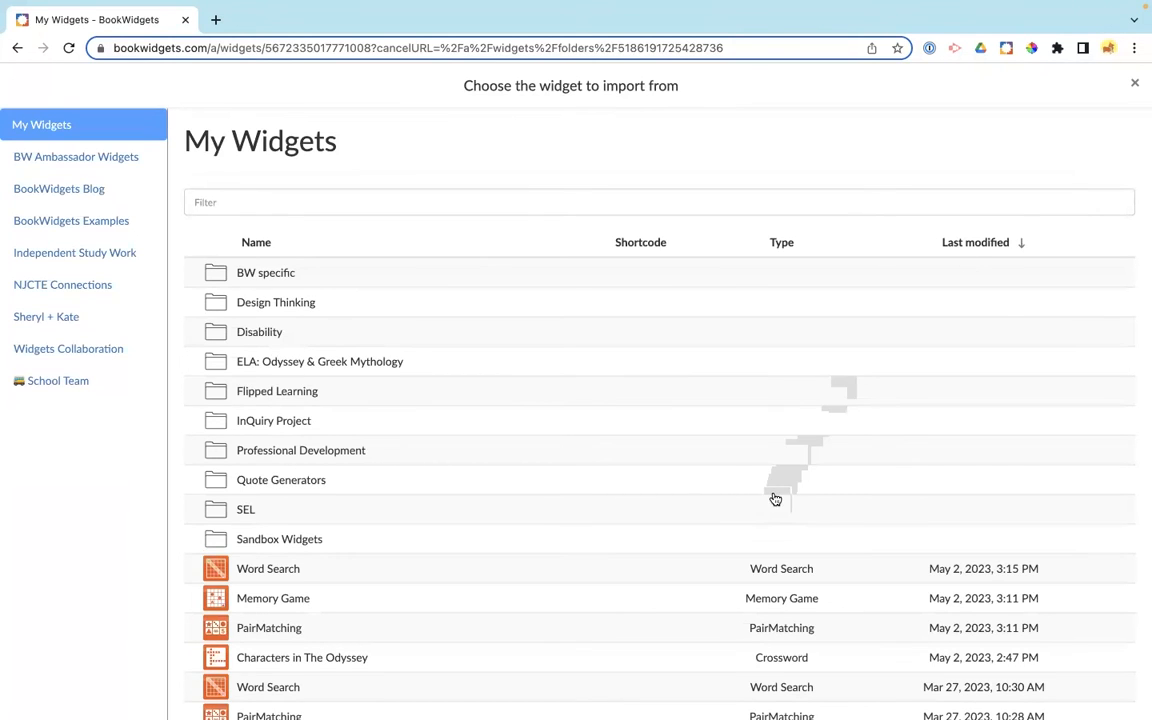
{"action": "left_click", "coordinate": [278, 545]}
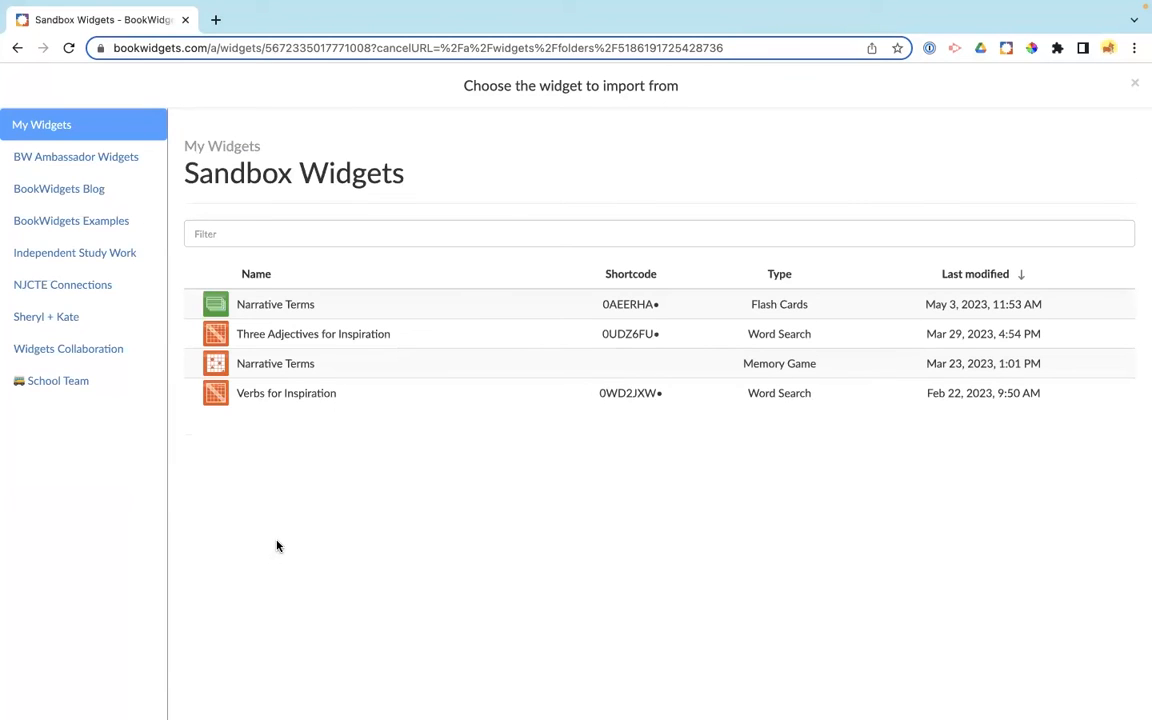
{"action": "left_click", "coordinate": [293, 313]}
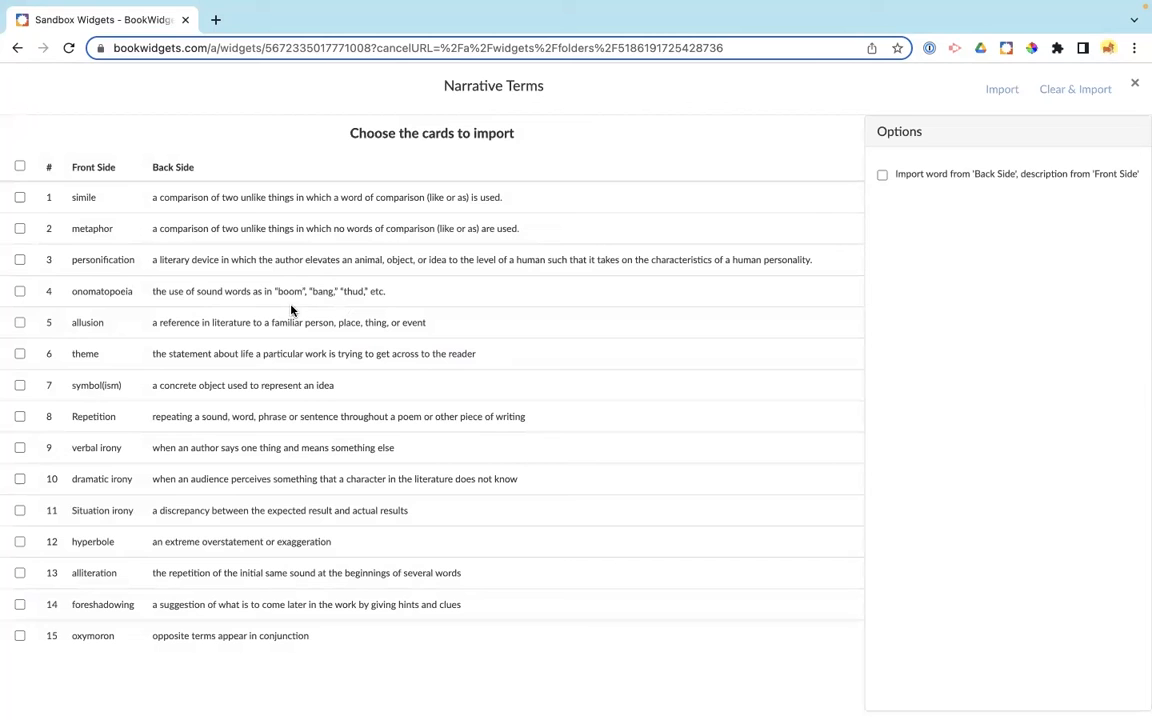
Try limiting the import to only the simile, theme and symbol(ism) cards
{"action": "left_click", "coordinate": [20, 168]}
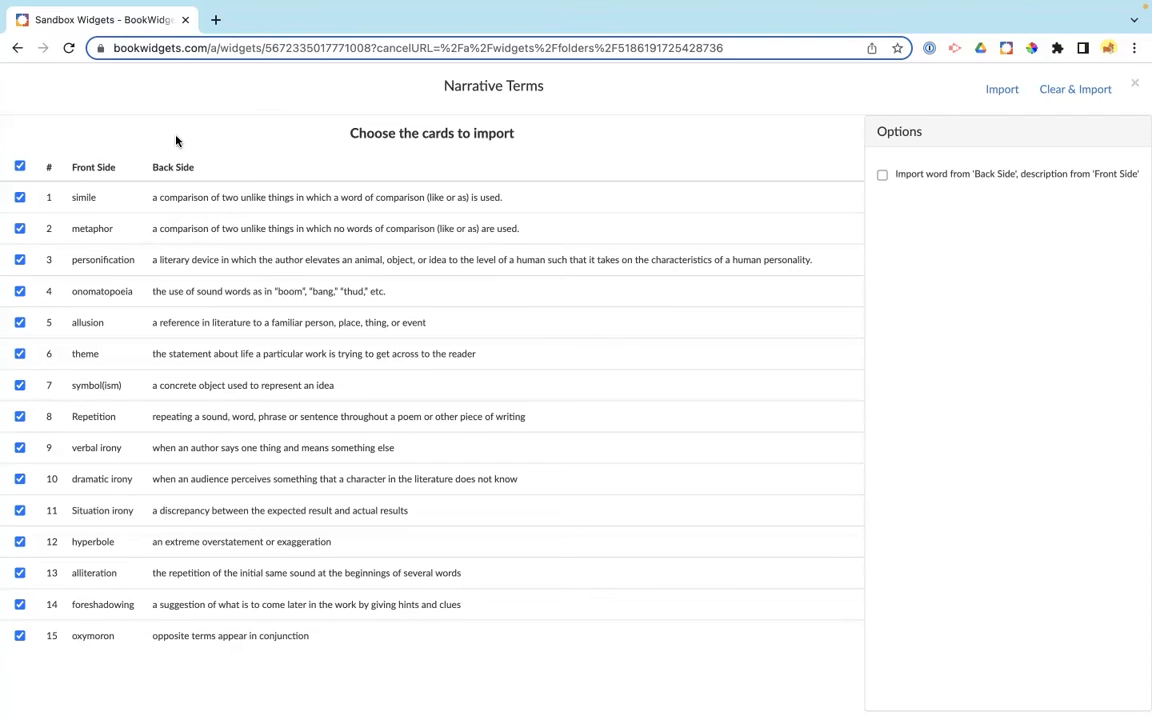
{"action": "left_click", "coordinate": [19, 166]}
{"action": "left_click", "coordinate": [19, 197]}
{"action": "left_click", "coordinate": [19, 353]}
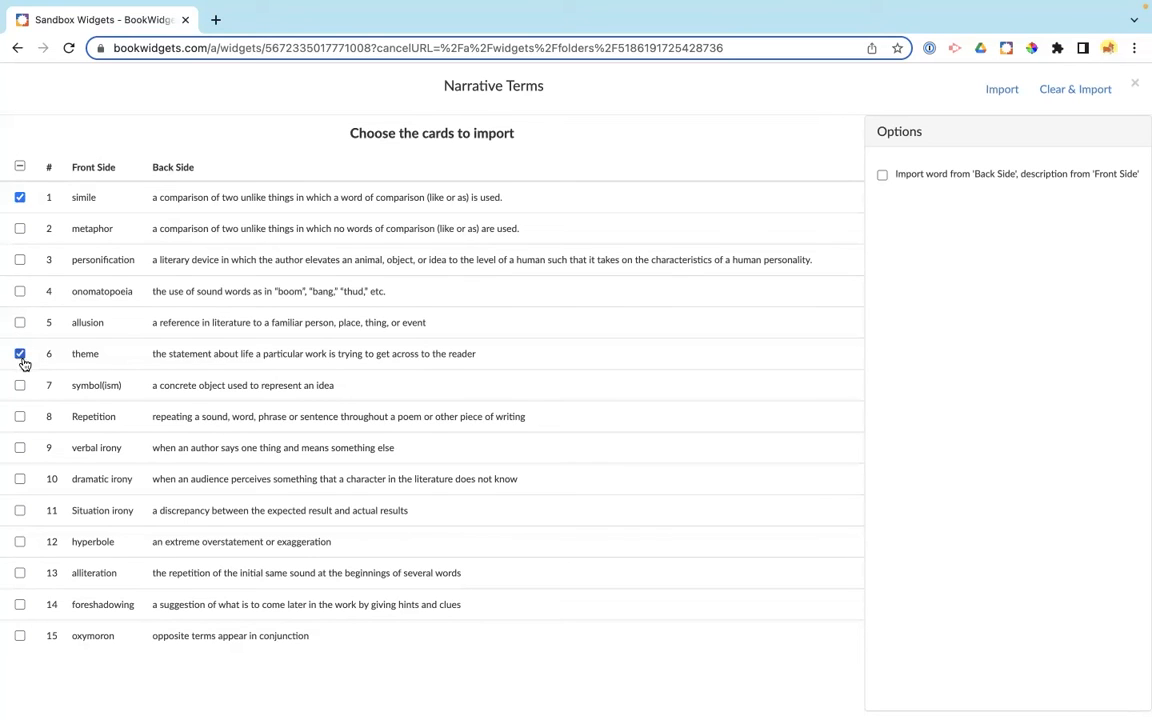
{"action": "left_click", "coordinate": [19, 384]}
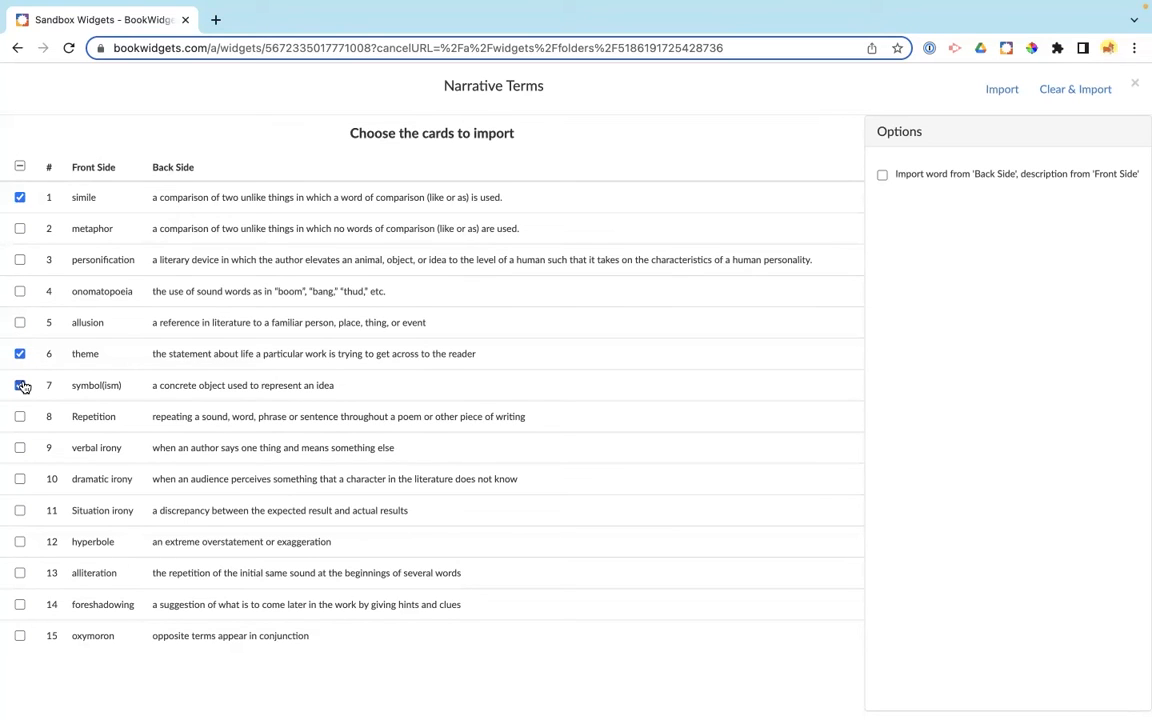
Select all the Narrative Terms cards, import them into the crossword and review the resulting word list
{"action": "left_click", "coordinate": [20, 167]}
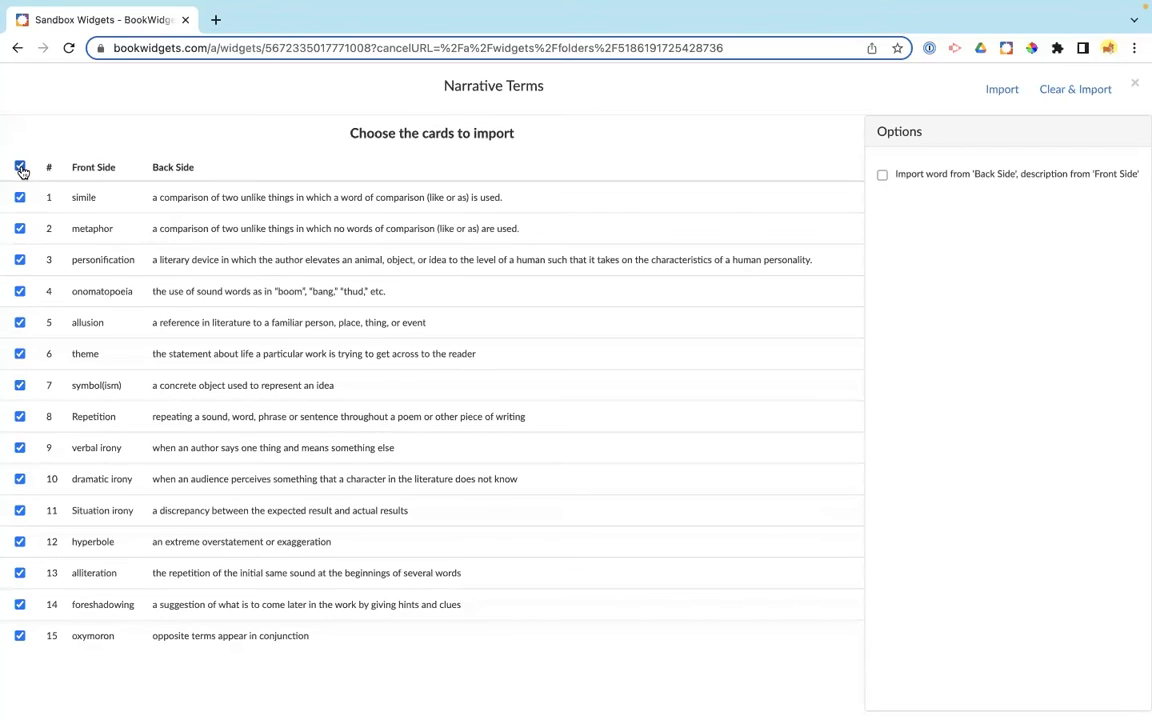
{"action": "left_click", "coordinate": [1003, 90]}
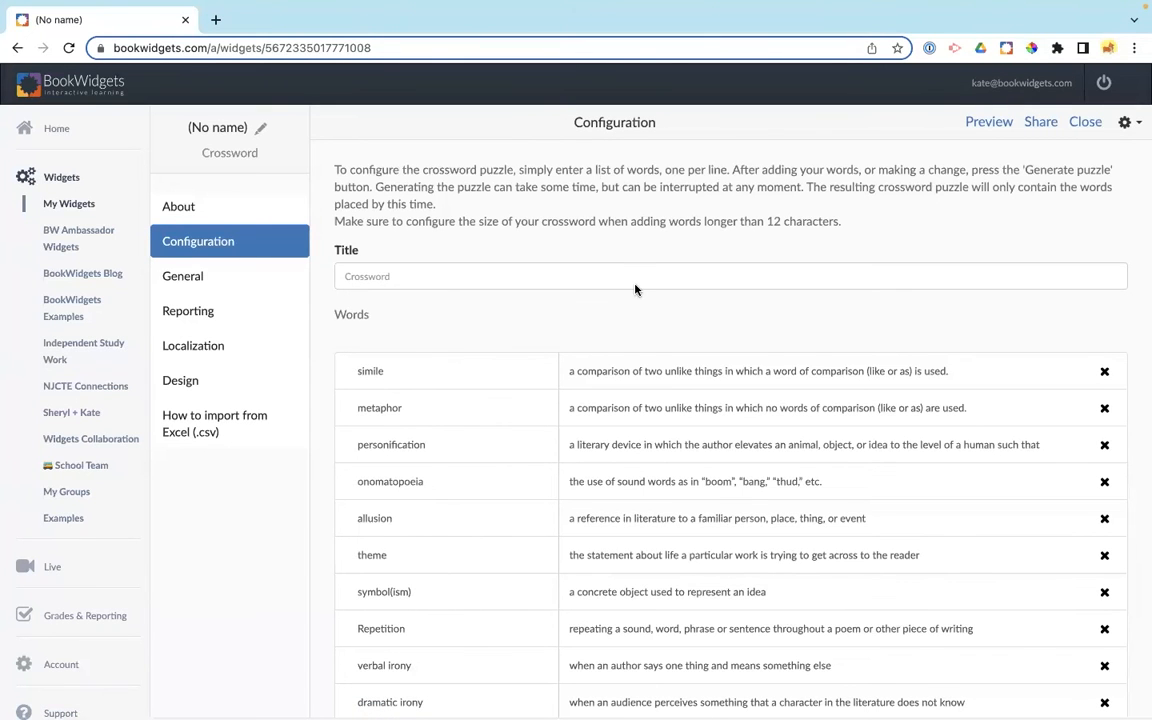
{"action": "scroll", "coordinate": [634, 292], "scroll_direction": "down", "scroll_amount": 5}
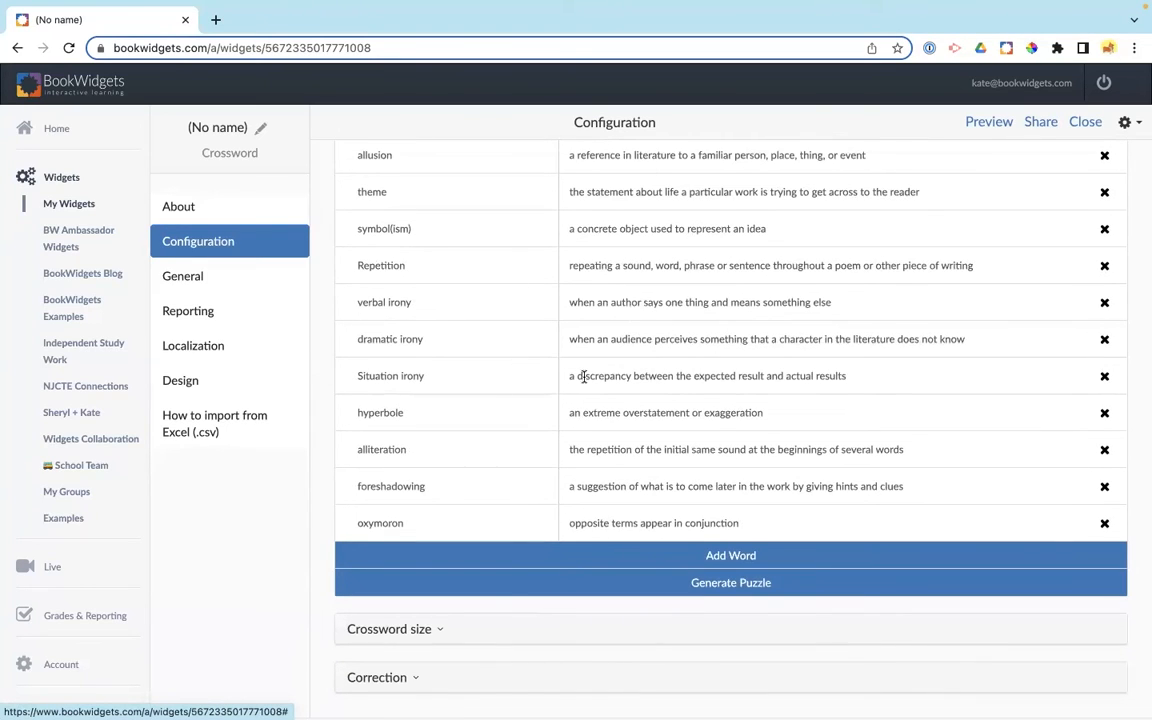
{"action": "scroll", "coordinate": [585, 376], "scroll_direction": "up", "scroll_amount": 5}
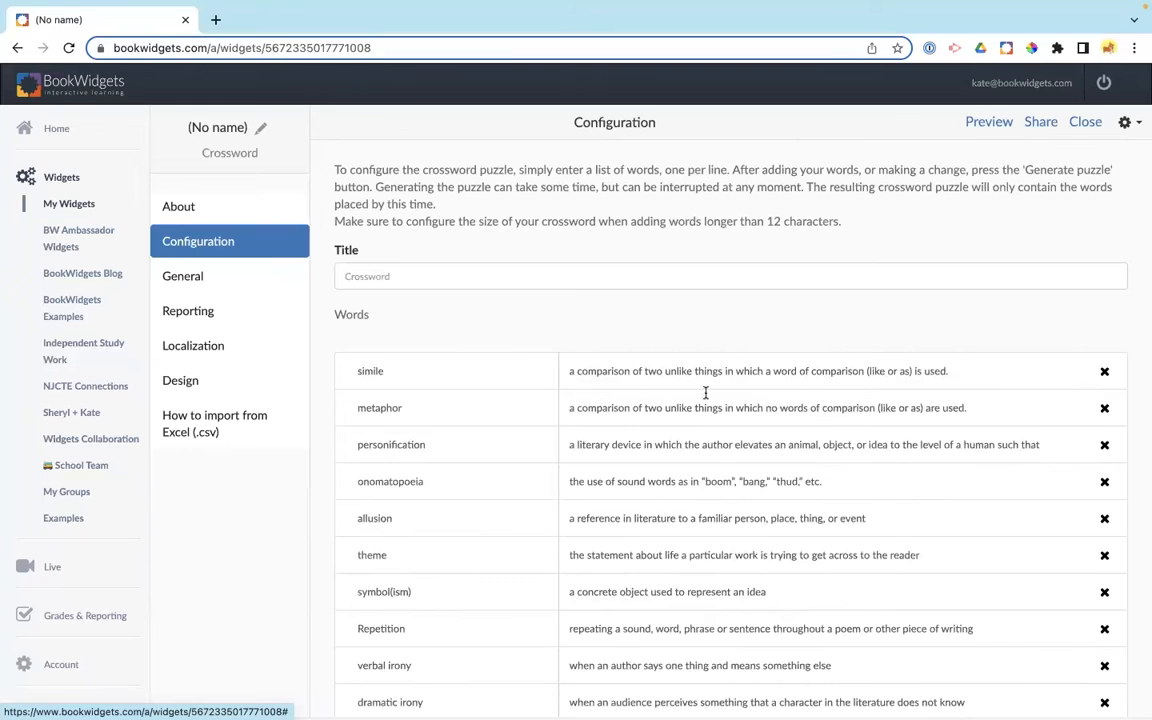
{"action": "scroll", "coordinate": [689, 380], "scroll_direction": "down", "scroll_amount": 5}
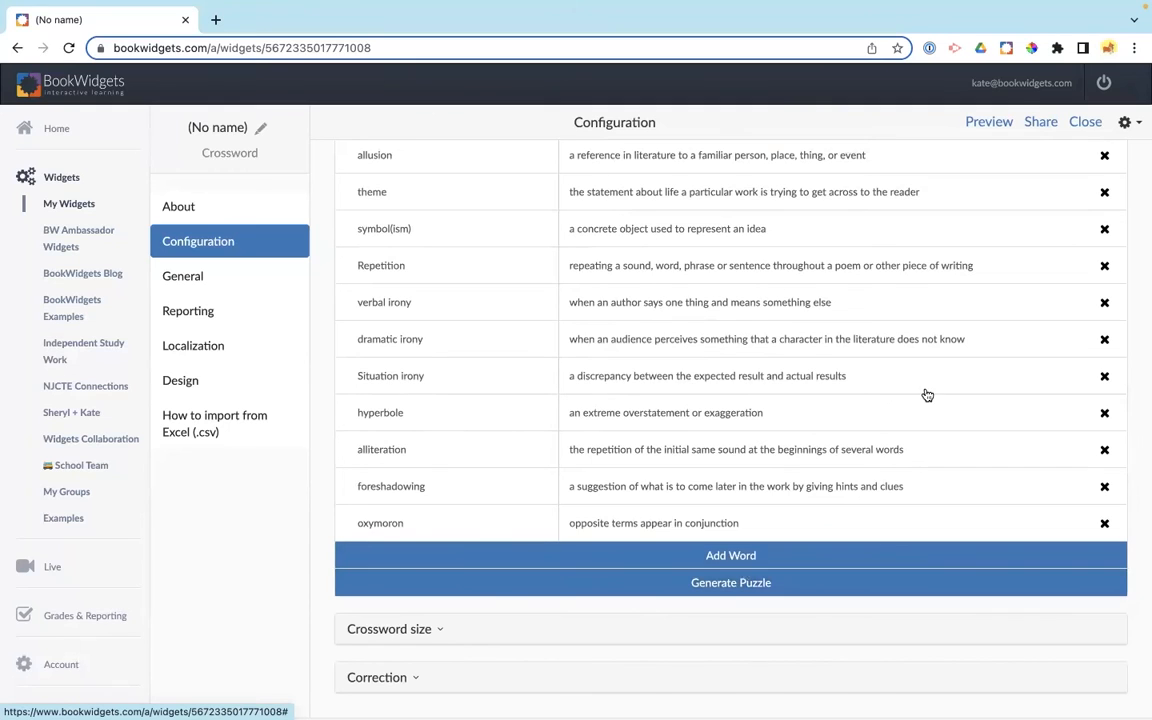
Preview the crossword in the student view, highlighting clues 1 across and 11 down, and close the preview
{"action": "left_click", "coordinate": [989, 123]}
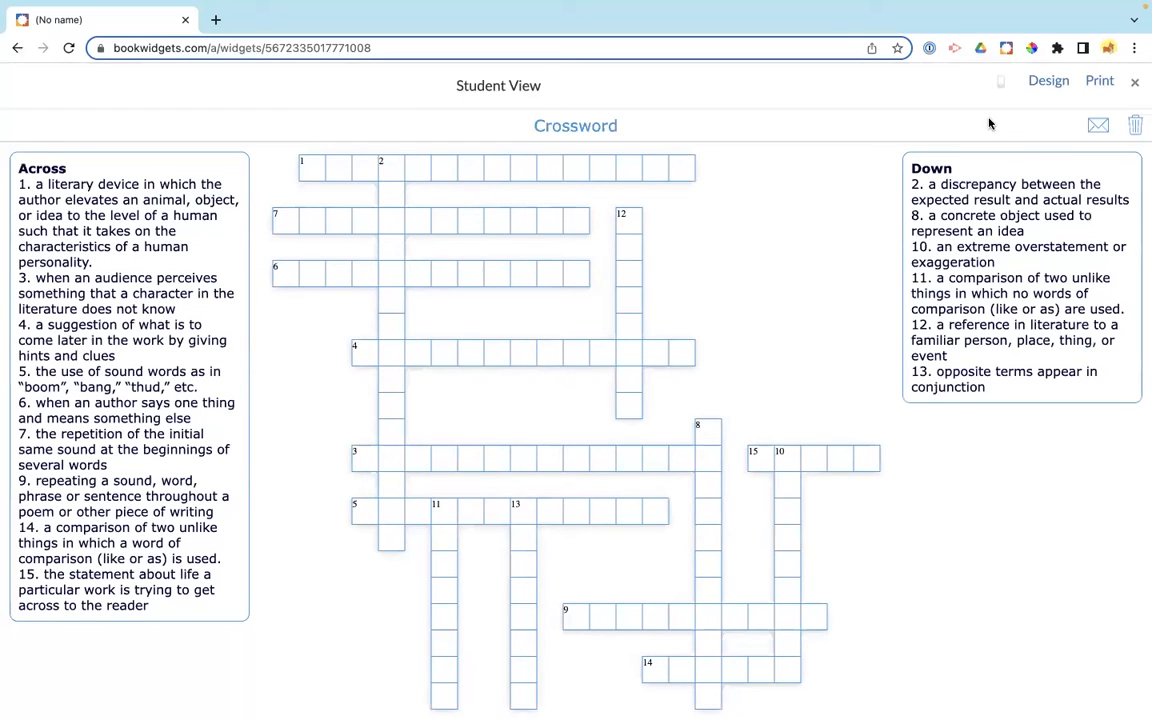
{"action": "left_click", "coordinate": [155, 187]}
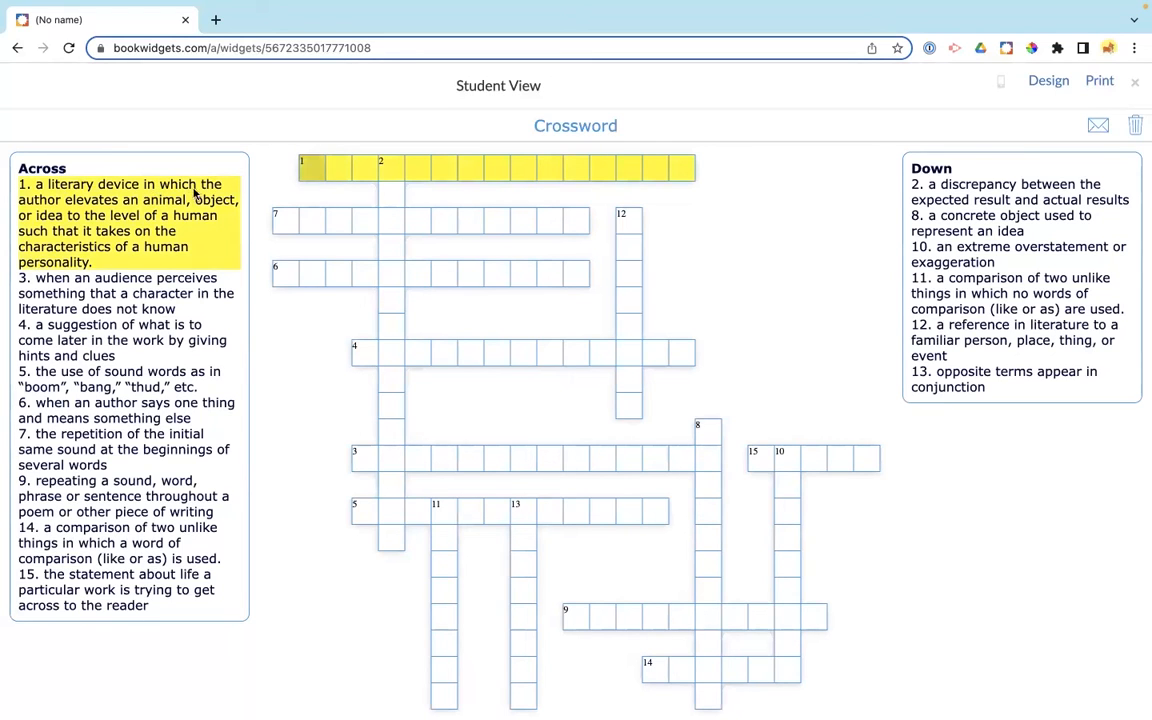
{"action": "left_click", "coordinate": [988, 297]}
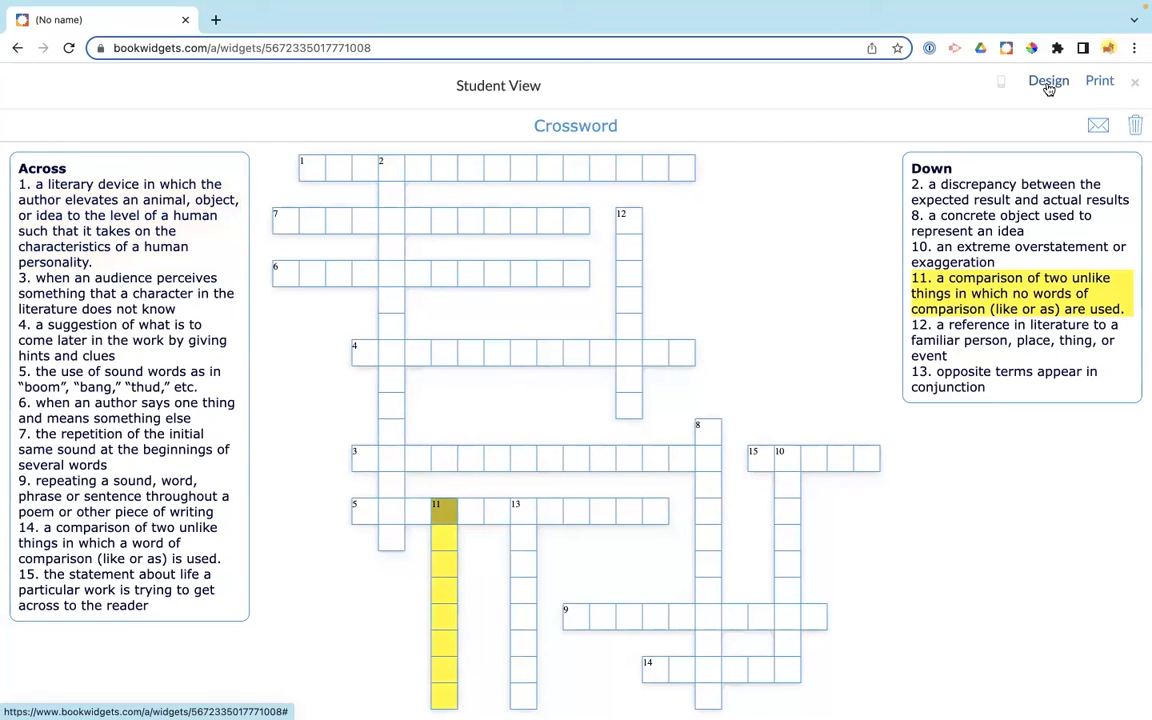
{"action": "left_click", "coordinate": [1136, 84]}
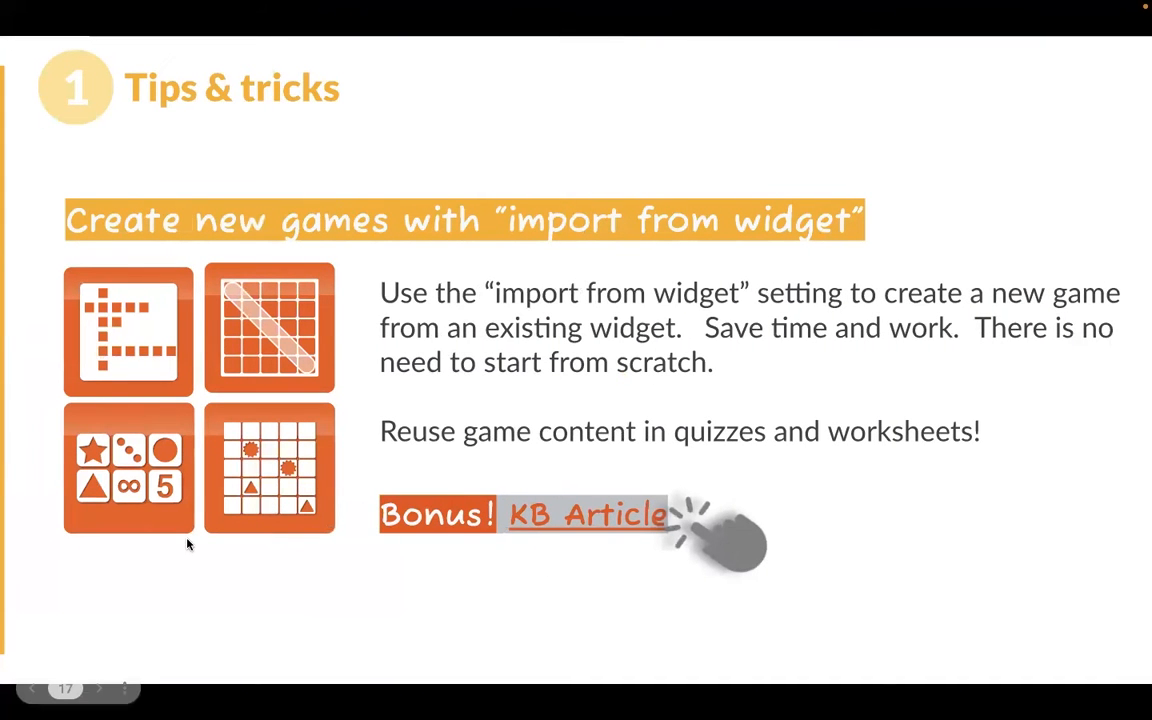
{"action": "left_click", "coordinate": [100, 686]}
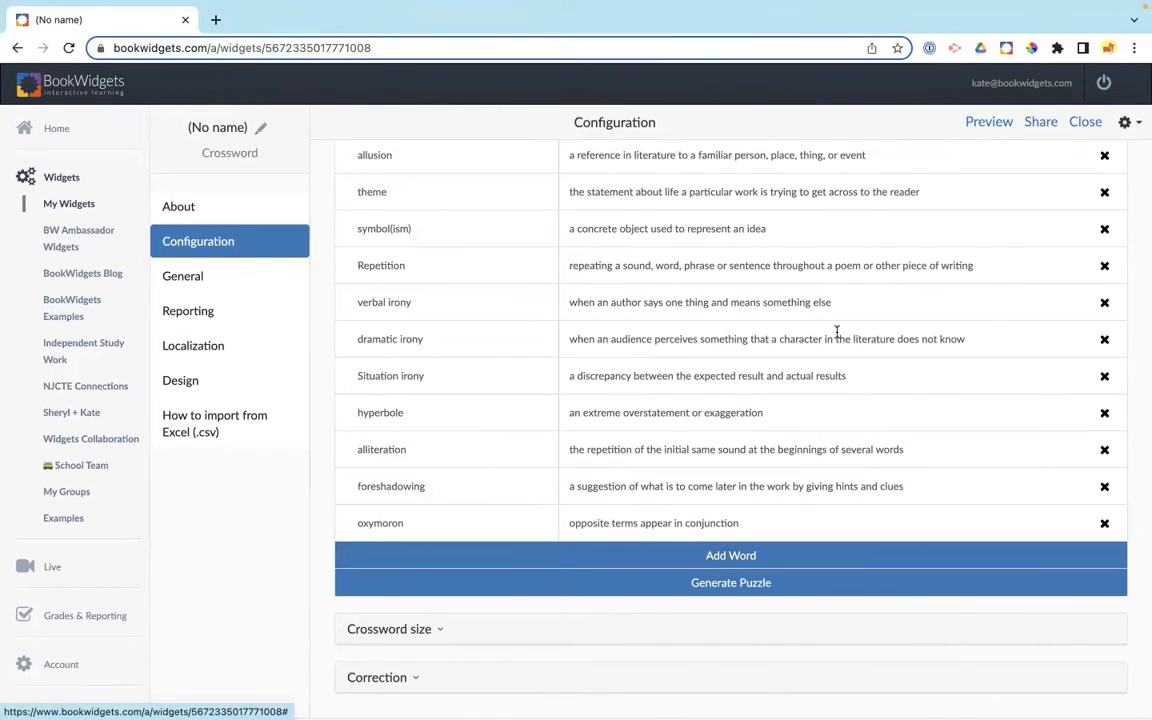
Close the crossword and create a new Jigsaw Puzzle widget in the Sandbox Widgets folder
{"action": "left_click", "coordinate": [1084, 122]}
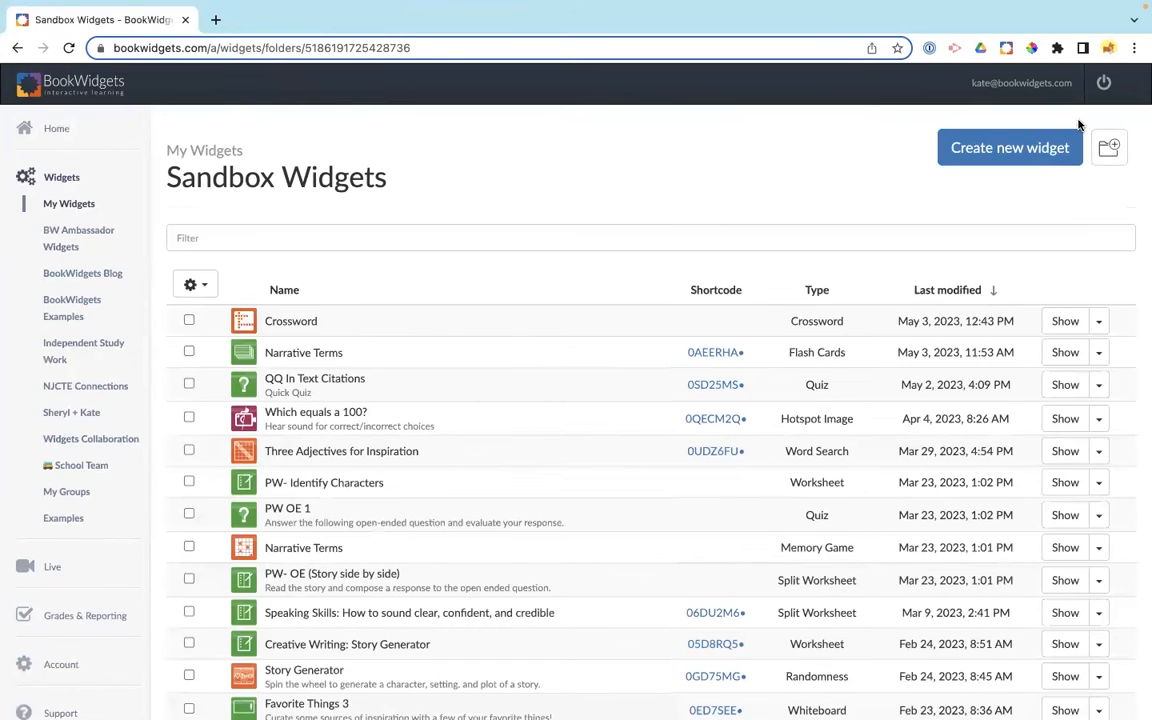
{"action": "left_click", "coordinate": [970, 147]}
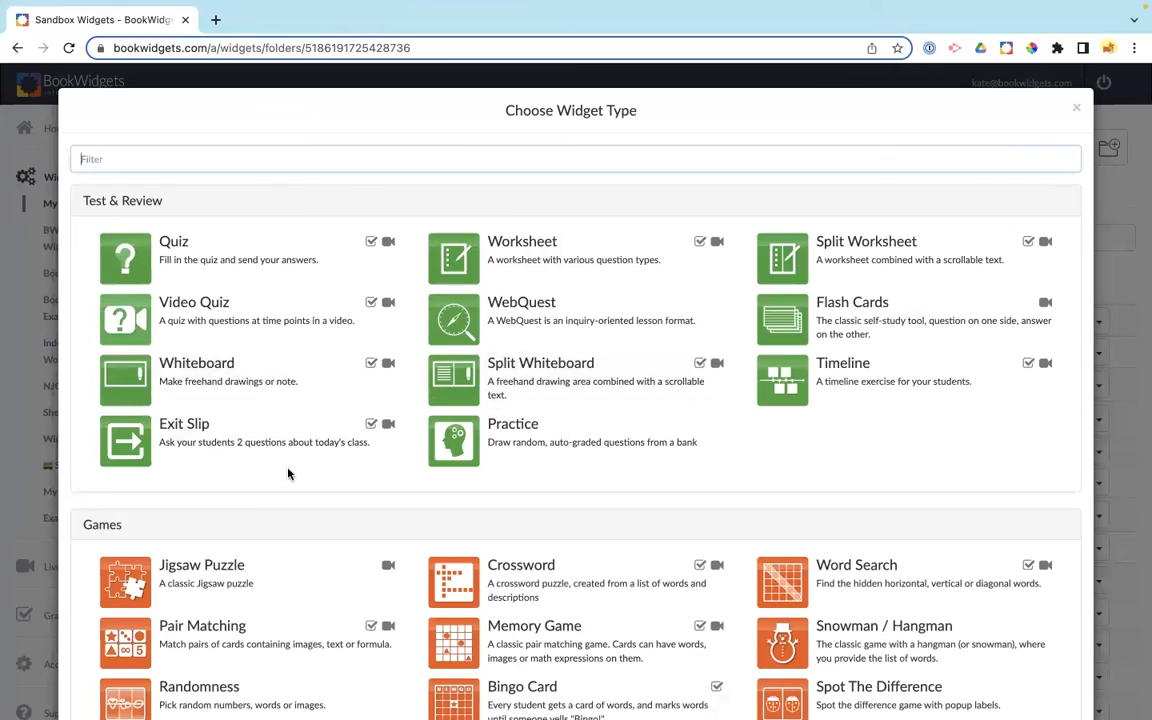
{"action": "left_click", "coordinate": [265, 572]}
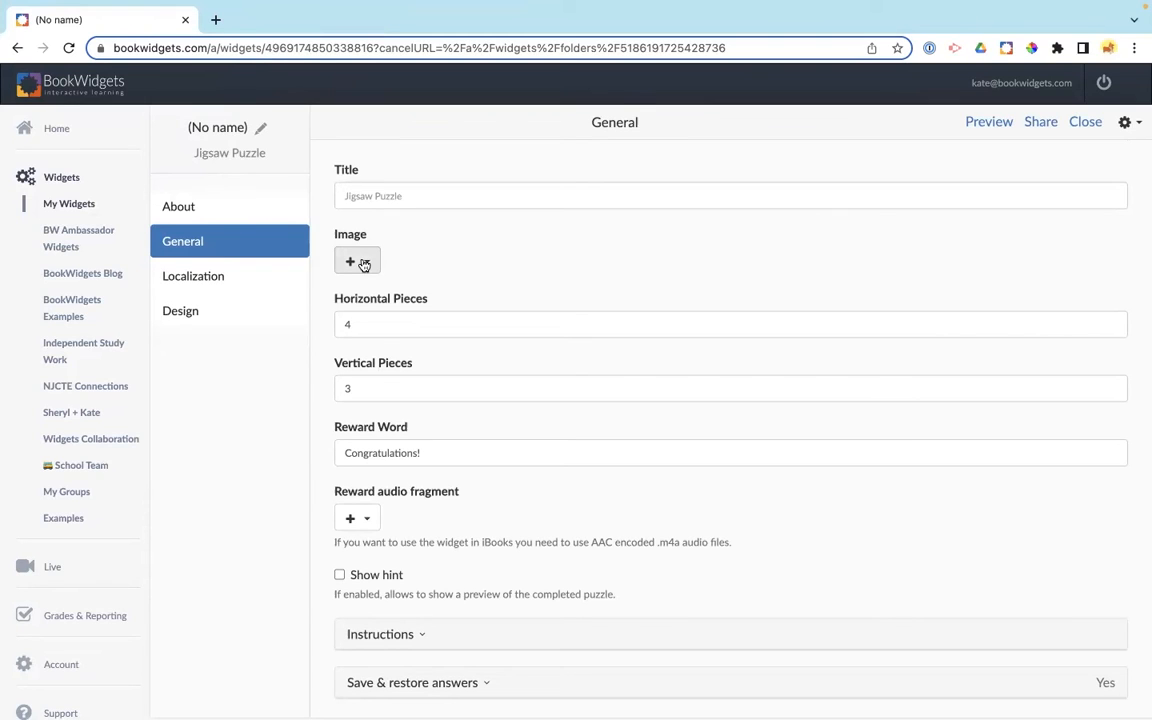
{"action": "left_click", "coordinate": [407, 326]}
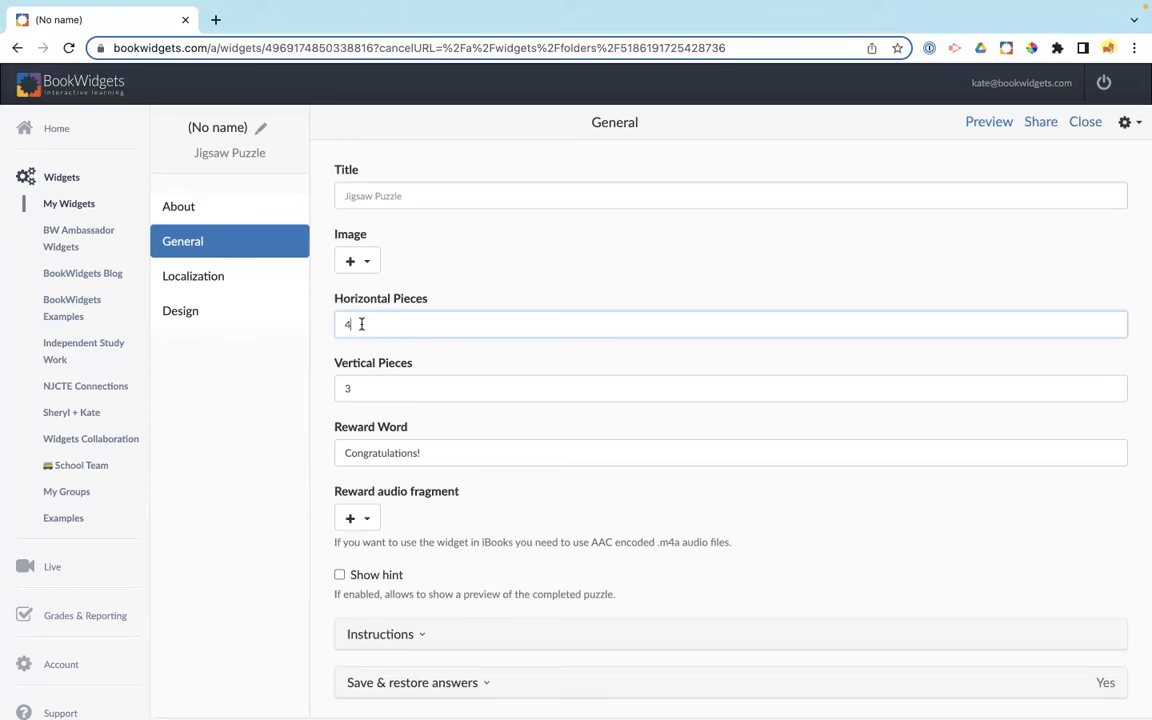
{"action": "scroll", "coordinate": [433, 428], "scroll_direction": "down", "scroll_amount": 1}
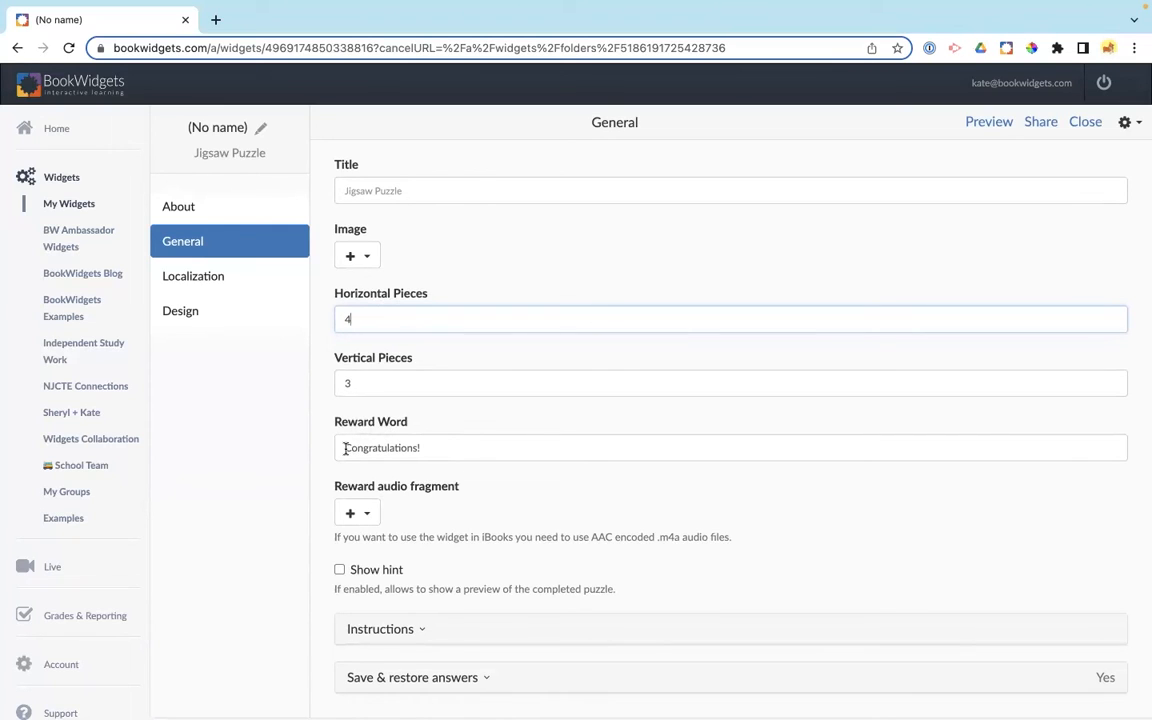
{"action": "left_click_drag", "start_coordinate": [345, 449], "coordinate": [441, 455]}
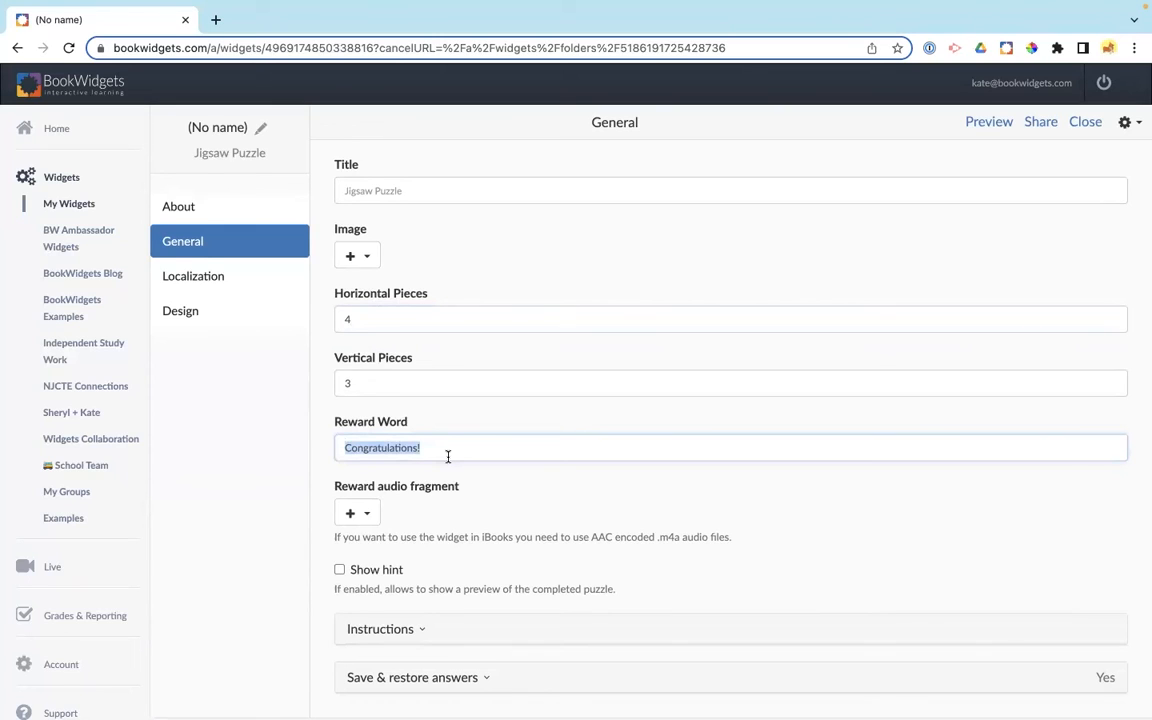
{"action": "left_click", "coordinate": [448, 451]}
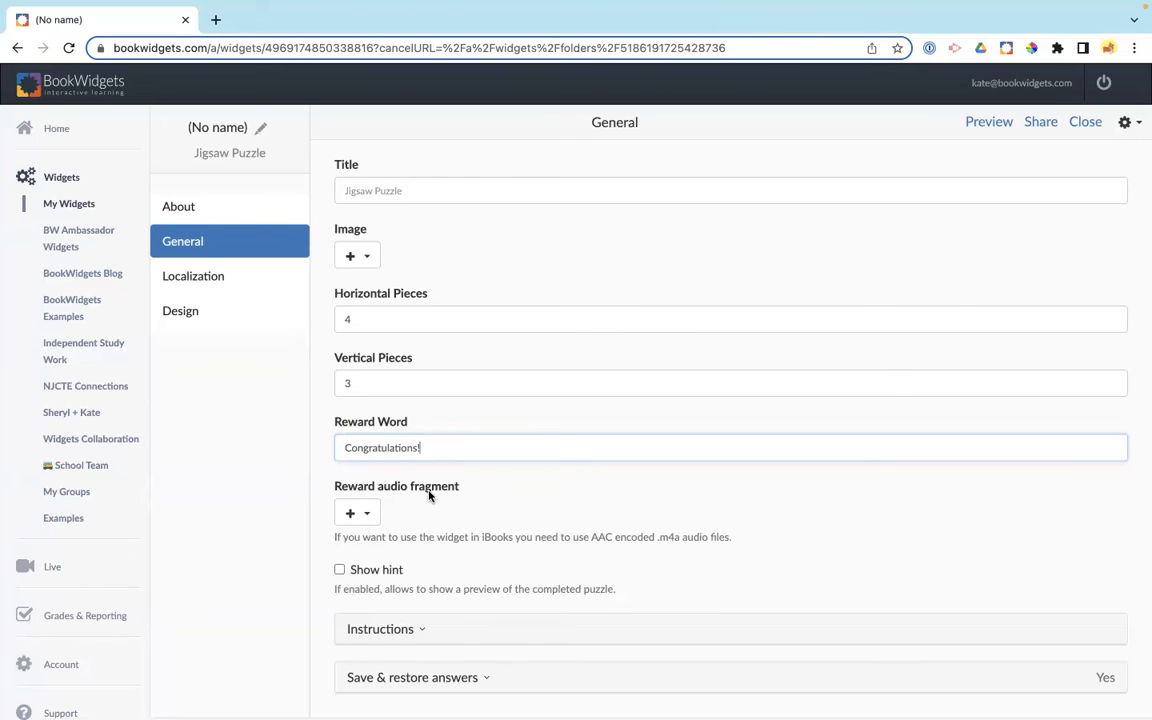
Record a voice message of about 11 seconds as the jigsaw puzzle's reward audio fragment and accept it
{"action": "left_click", "coordinate": [357, 514]}
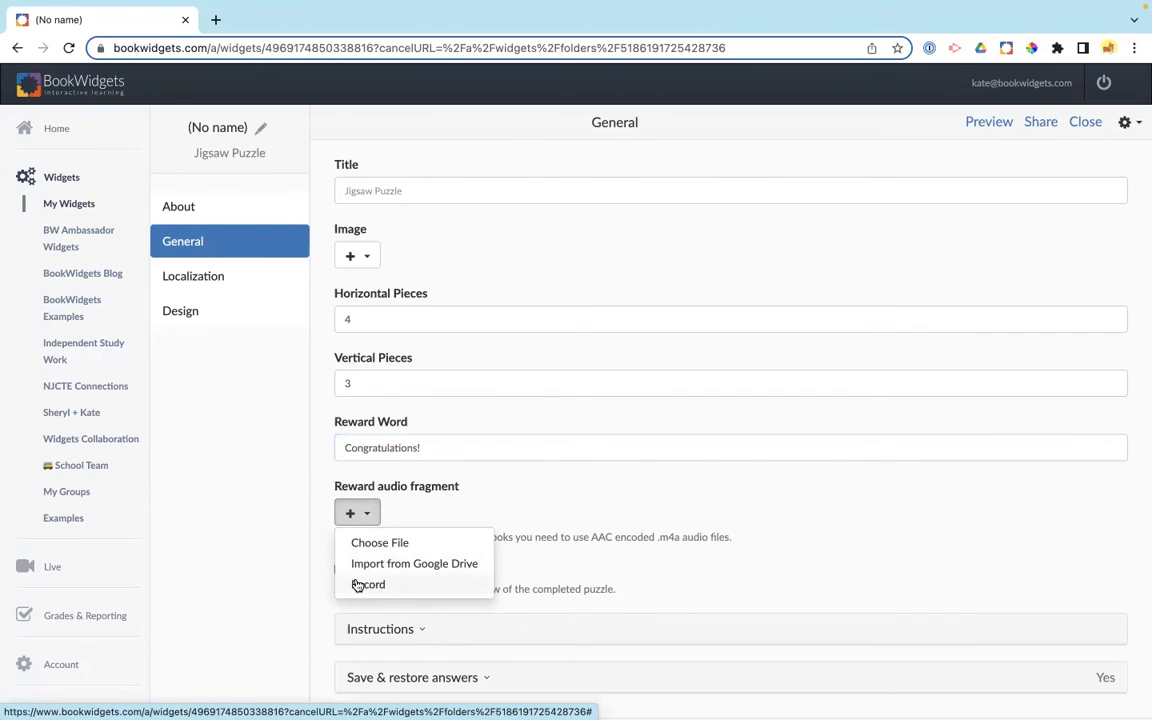
{"action": "left_click", "coordinate": [353, 586]}
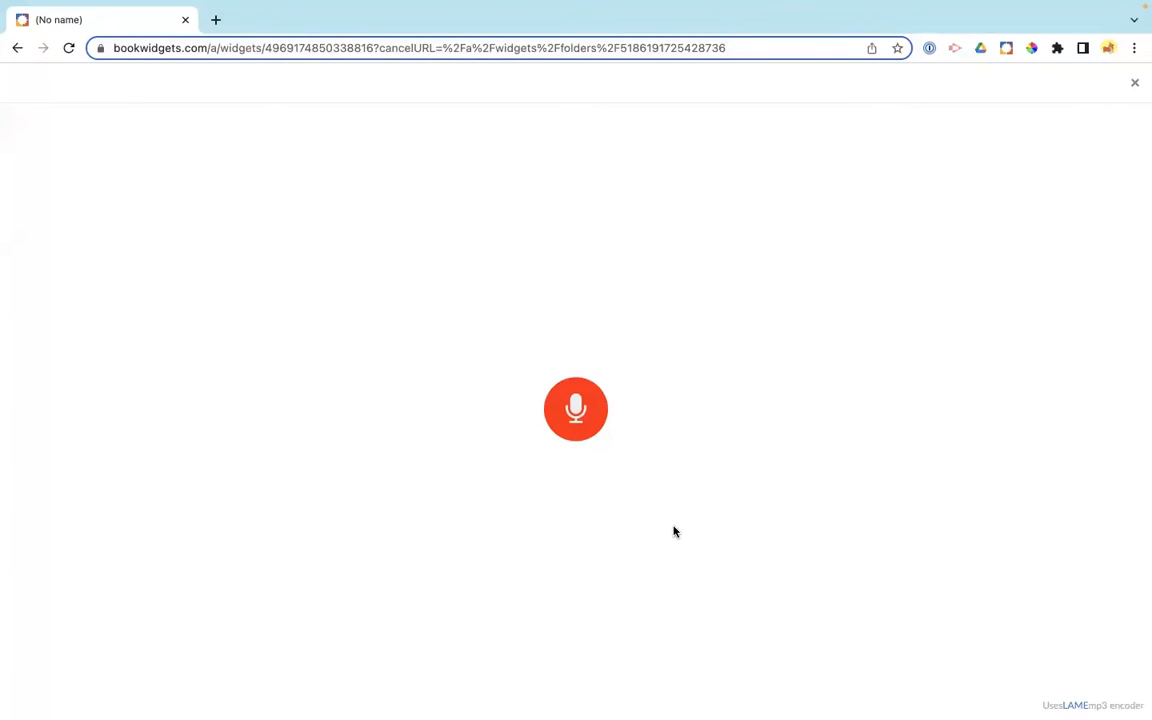
{"action": "left_click", "coordinate": [586, 410]}
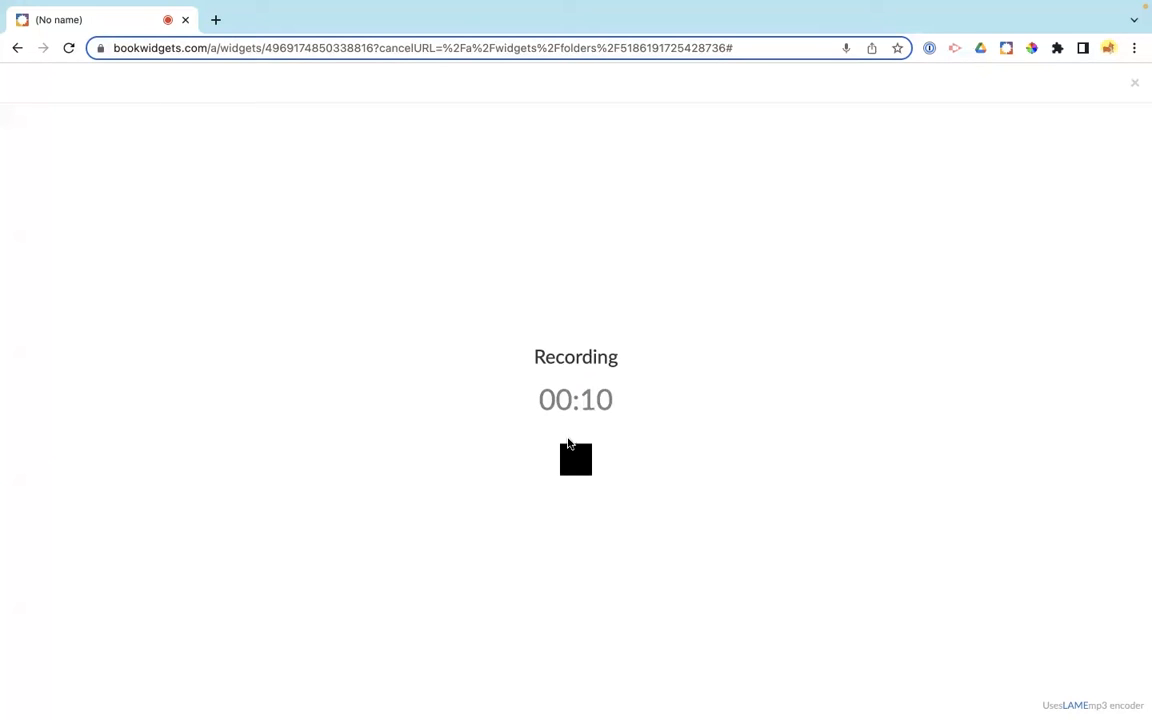
{"action": "left_click", "coordinate": [575, 468]}
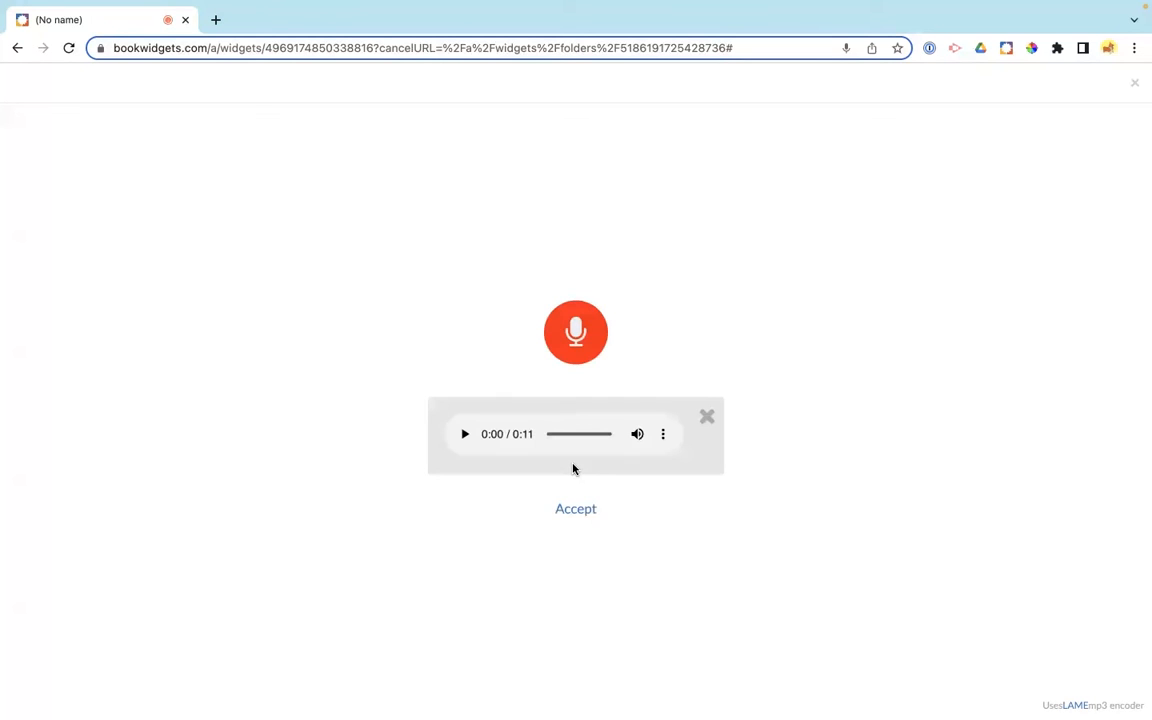
{"action": "mouse_move", "coordinate": [637, 451]}
{"action": "left_click", "coordinate": [568, 514]}
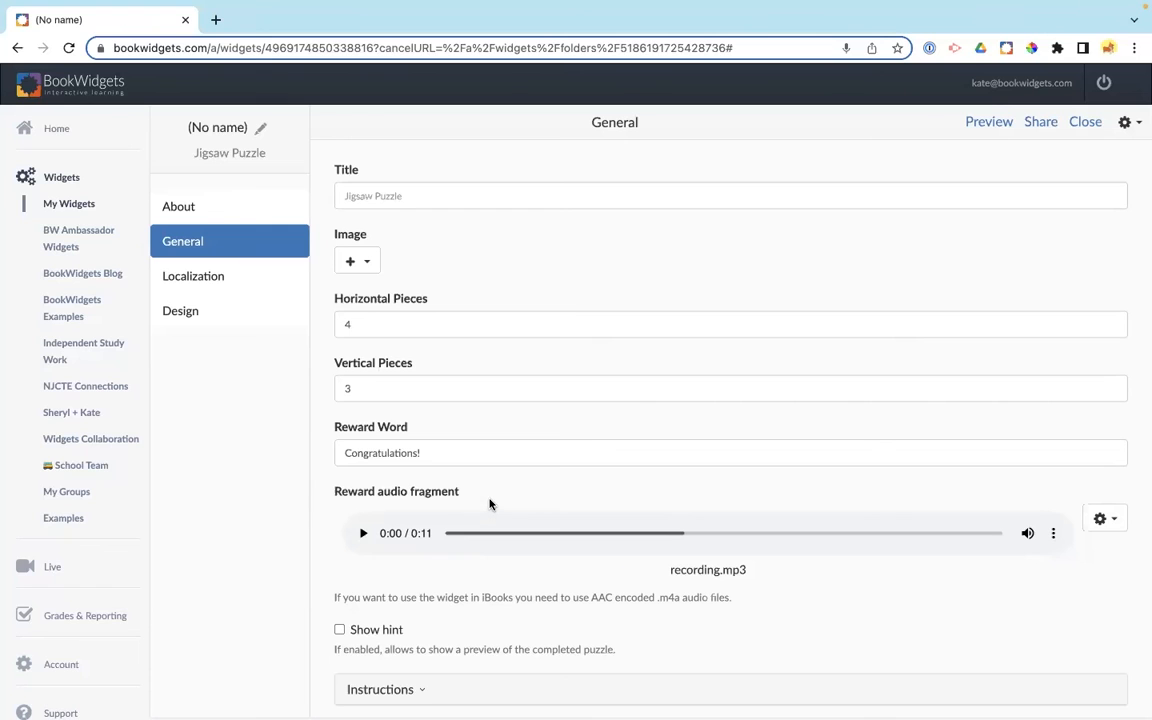
Close the jigsaw puzzle and reopen the Crossword widget from the Sandbox Widgets folder for editing
{"action": "key", "text": "ctrl+Left"}
{"action": "left_click", "coordinate": [1084, 121]}
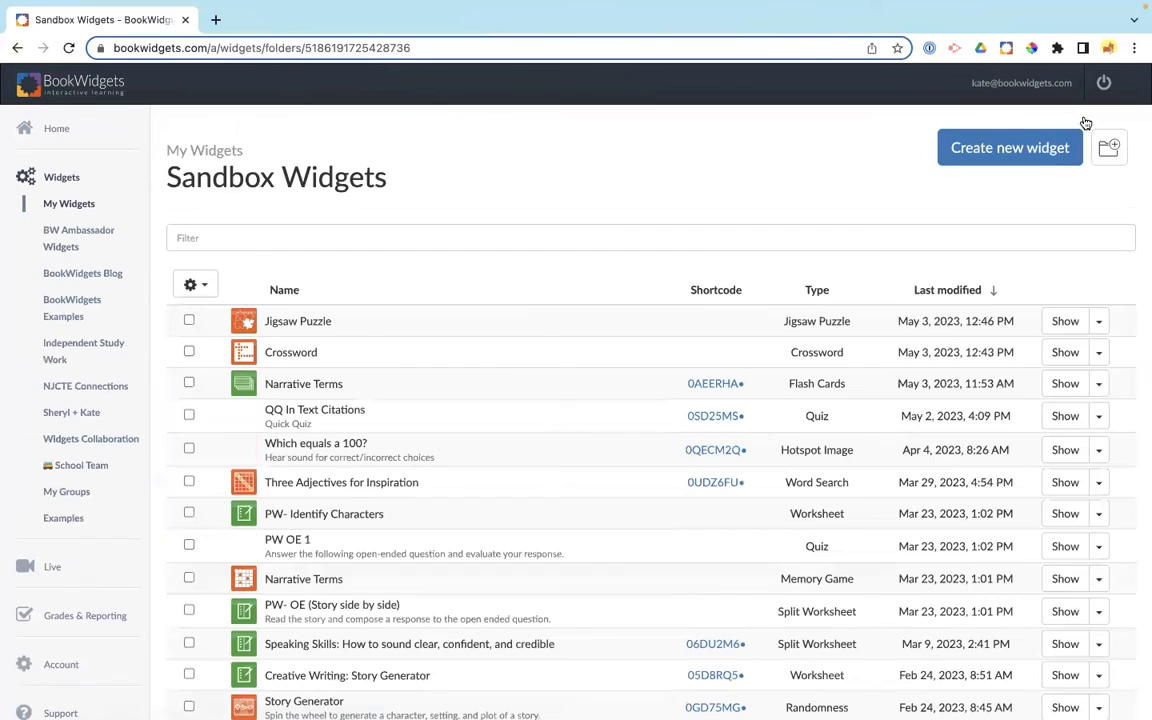
{"action": "left_click", "coordinate": [567, 361]}
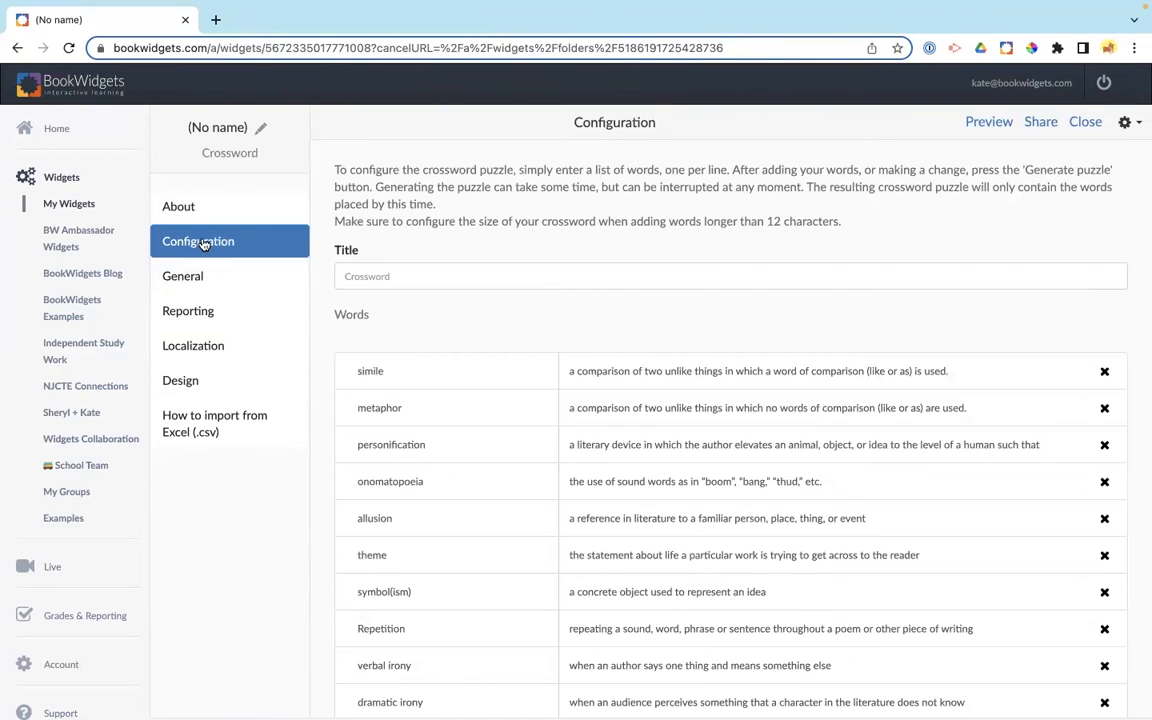
Examine the crossword's word list, its maximum width and height settings, and its correction option
{"action": "scroll", "coordinate": [432, 322], "scroll_direction": "down", "scroll_amount": 3}
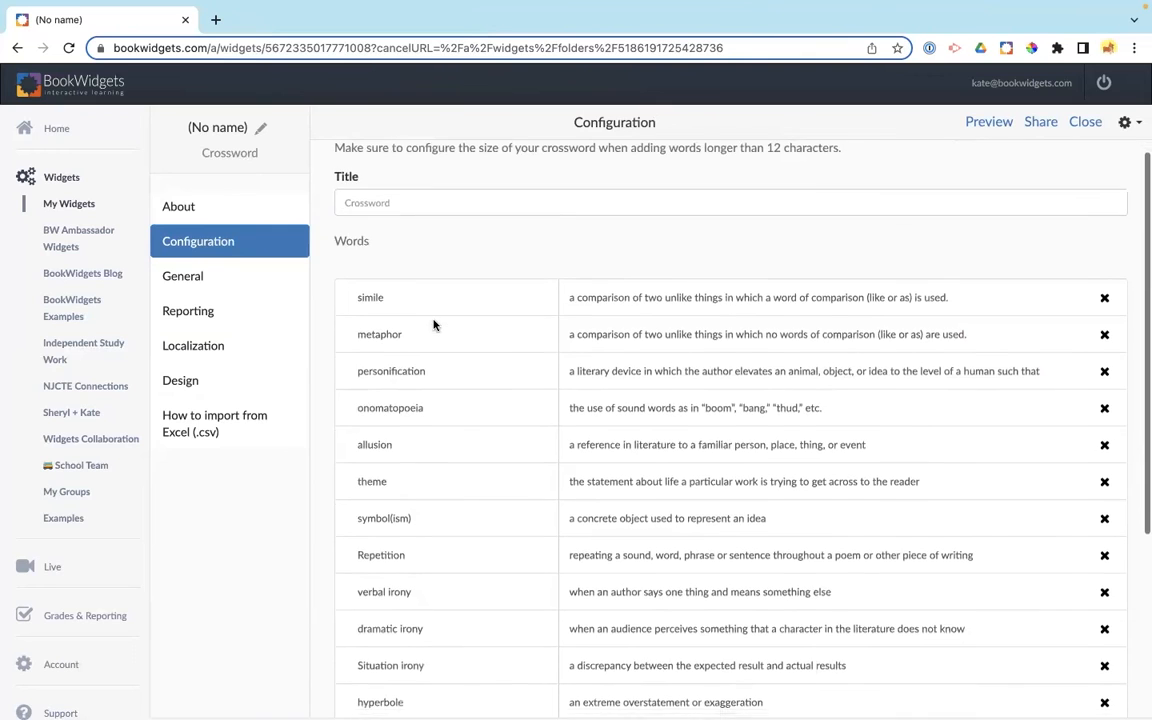
{"action": "scroll", "coordinate": [433, 318], "scroll_direction": "down", "scroll_amount": 5}
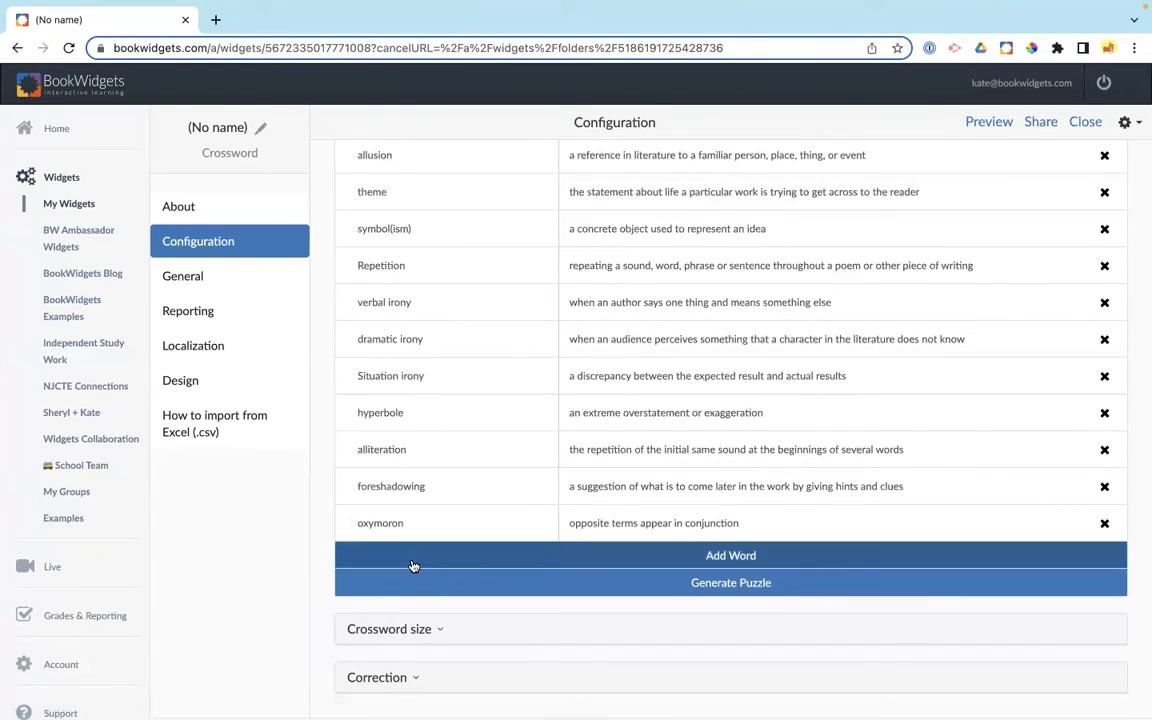
{"action": "left_click", "coordinate": [408, 630]}
{"action": "scroll", "coordinate": [512, 603], "scroll_direction": "down", "scroll_amount": 3}
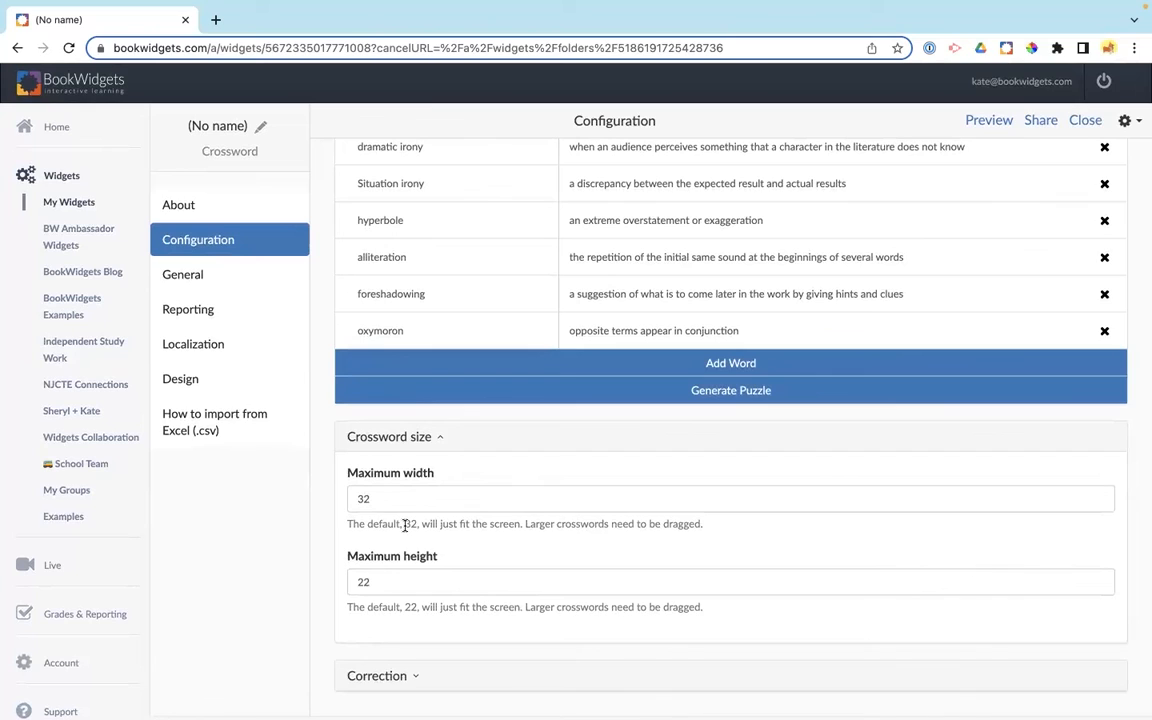
{"action": "left_click_drag", "start_coordinate": [524, 523], "coordinate": [694, 529]}
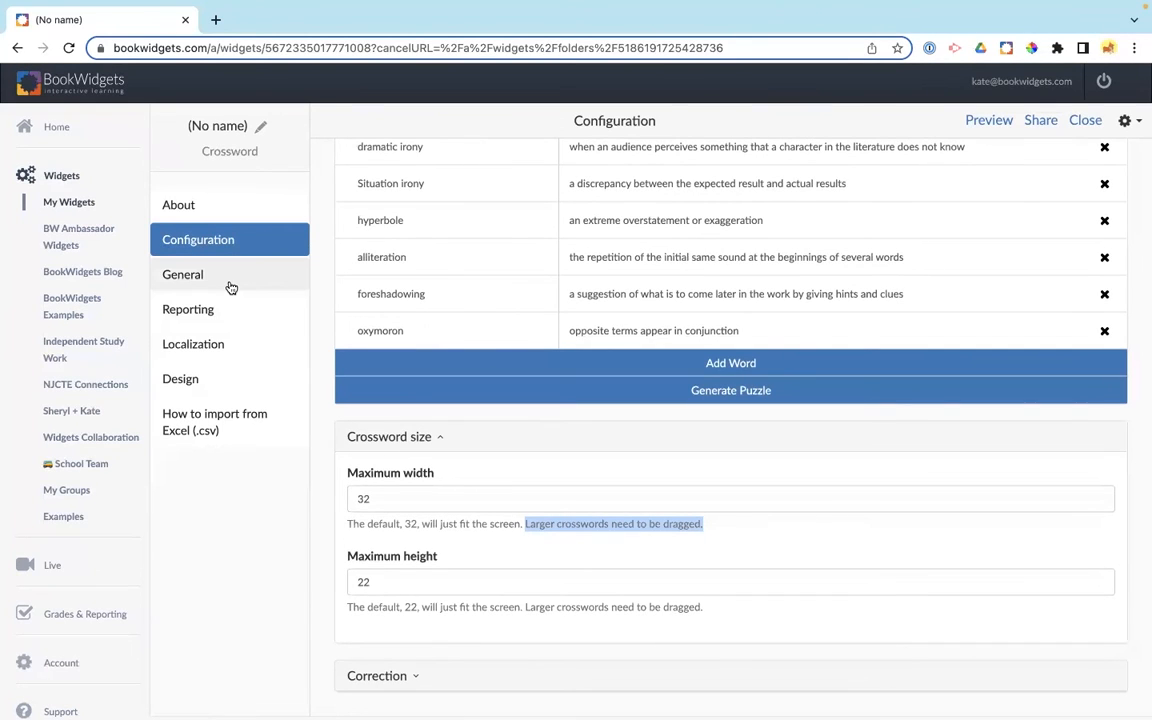
{"action": "left_click", "coordinate": [400, 675]}
{"action": "scroll", "coordinate": [494, 534], "scroll_direction": "down", "scroll_amount": 2}
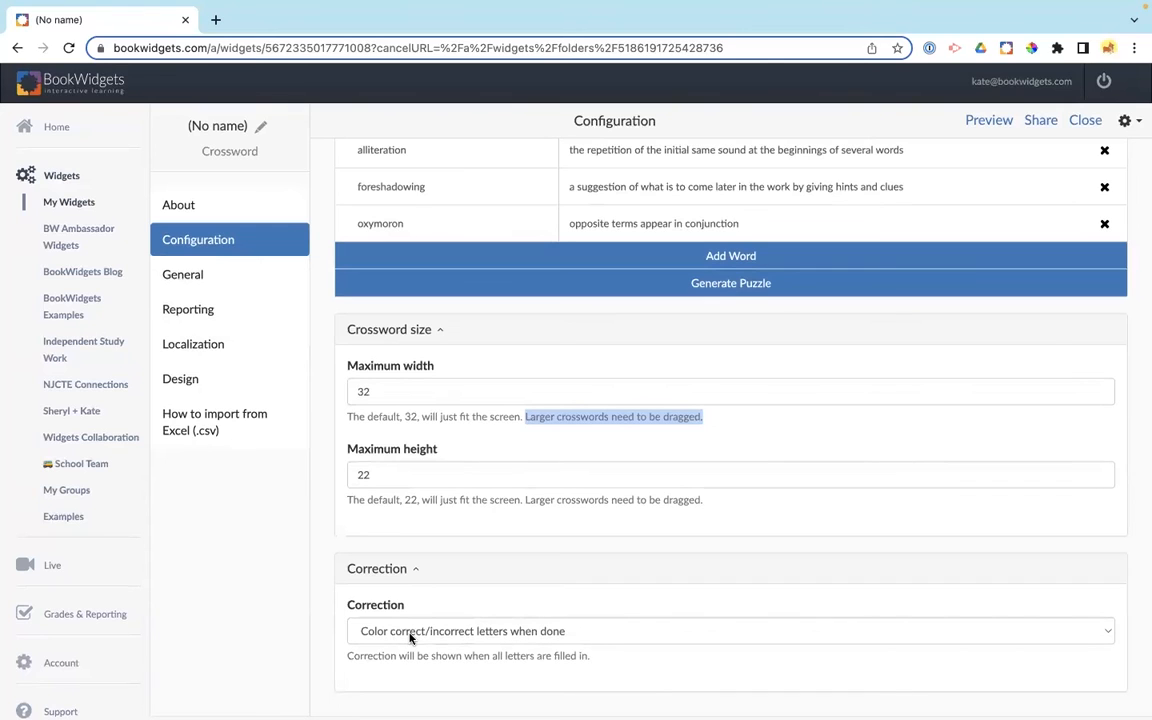
Review the crossword's correction choices and the student instructions section in its general settings
{"action": "left_click", "coordinate": [410, 638]}
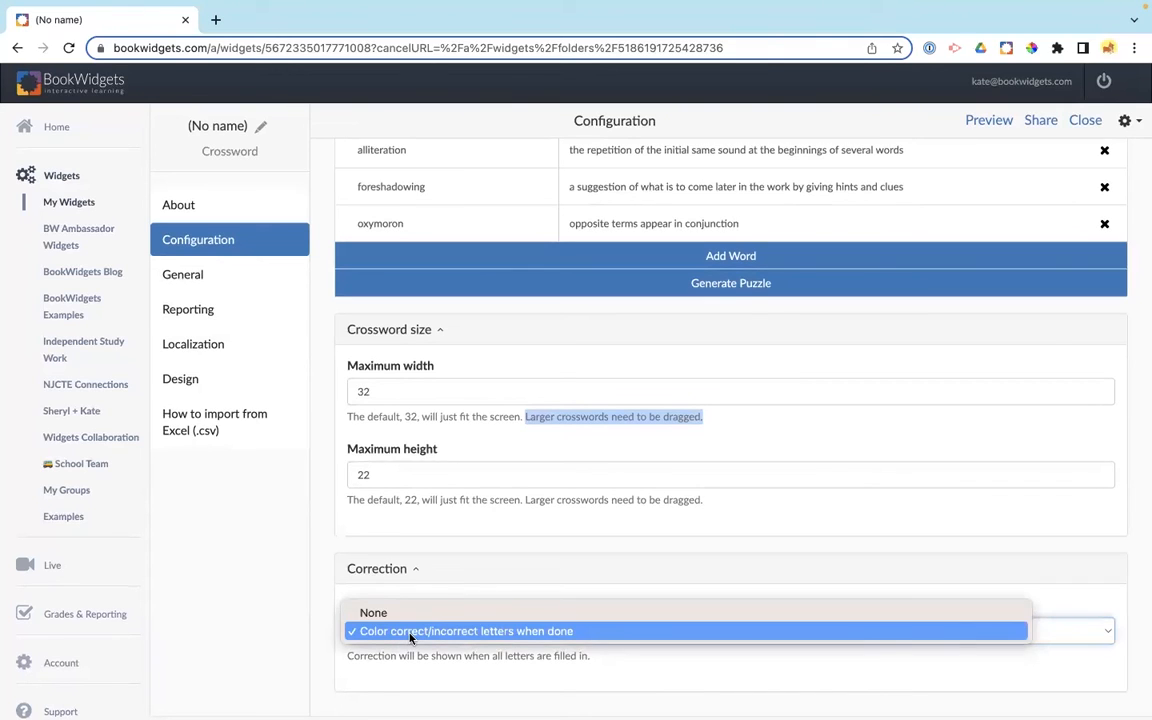
{"action": "left_click", "coordinate": [411, 631]}
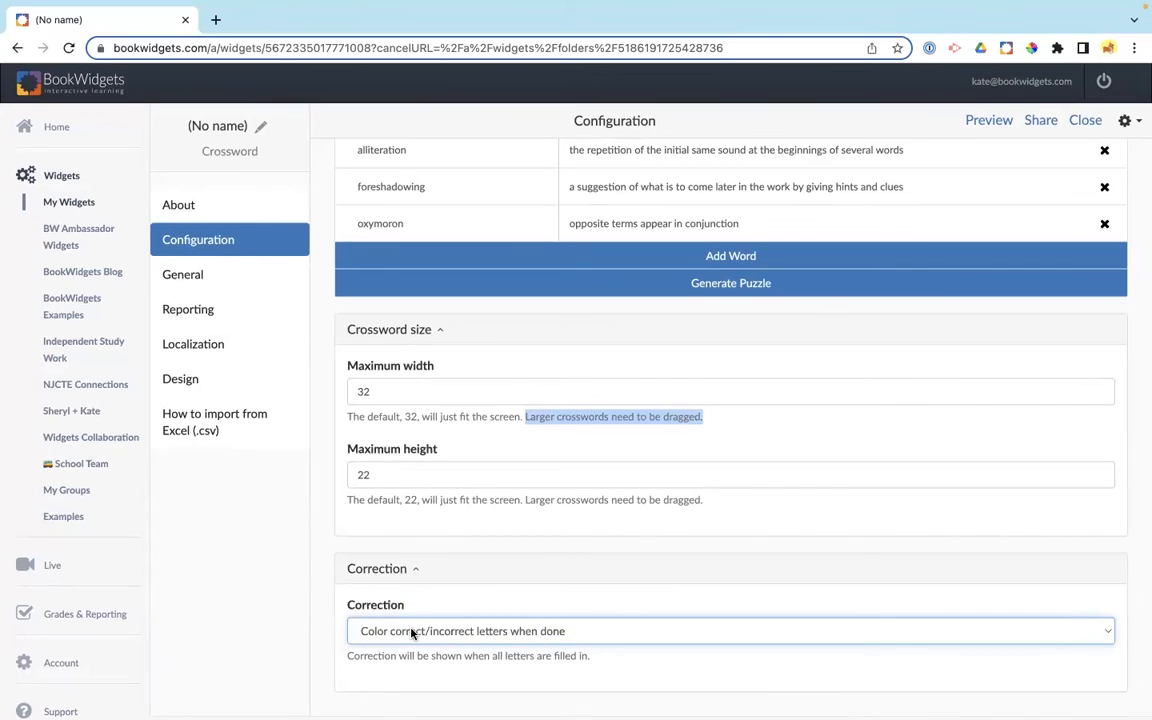
{"action": "left_click", "coordinate": [228, 289]}
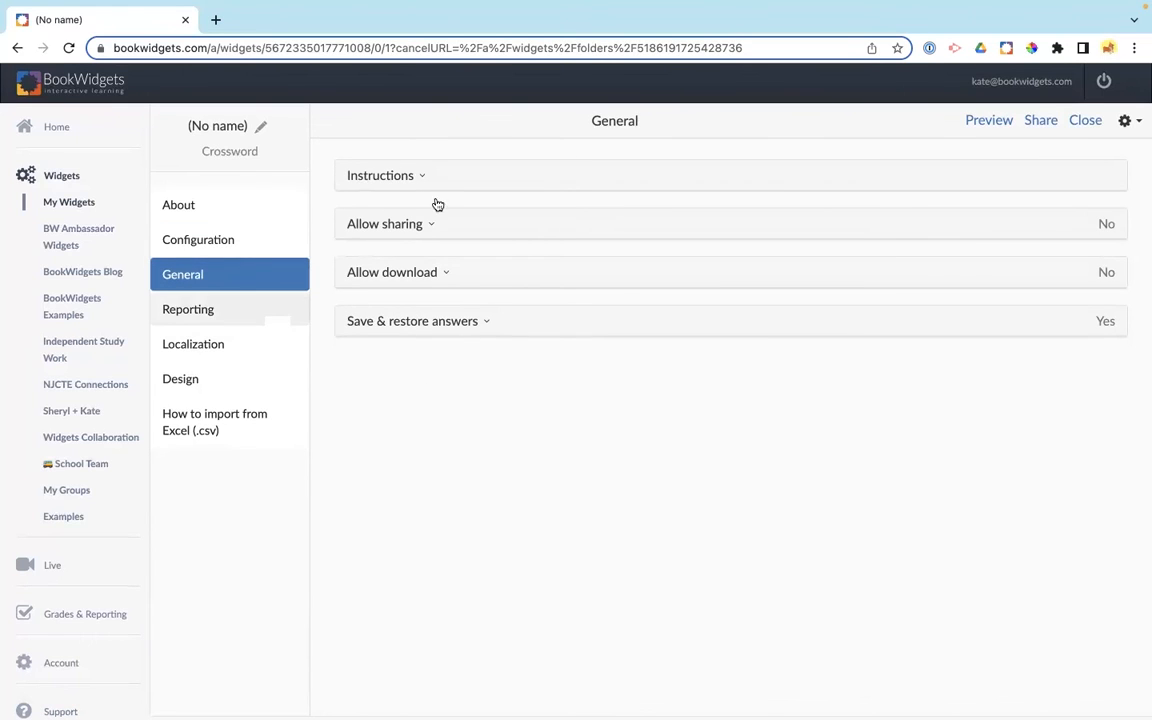
{"action": "left_click", "coordinate": [408, 179]}
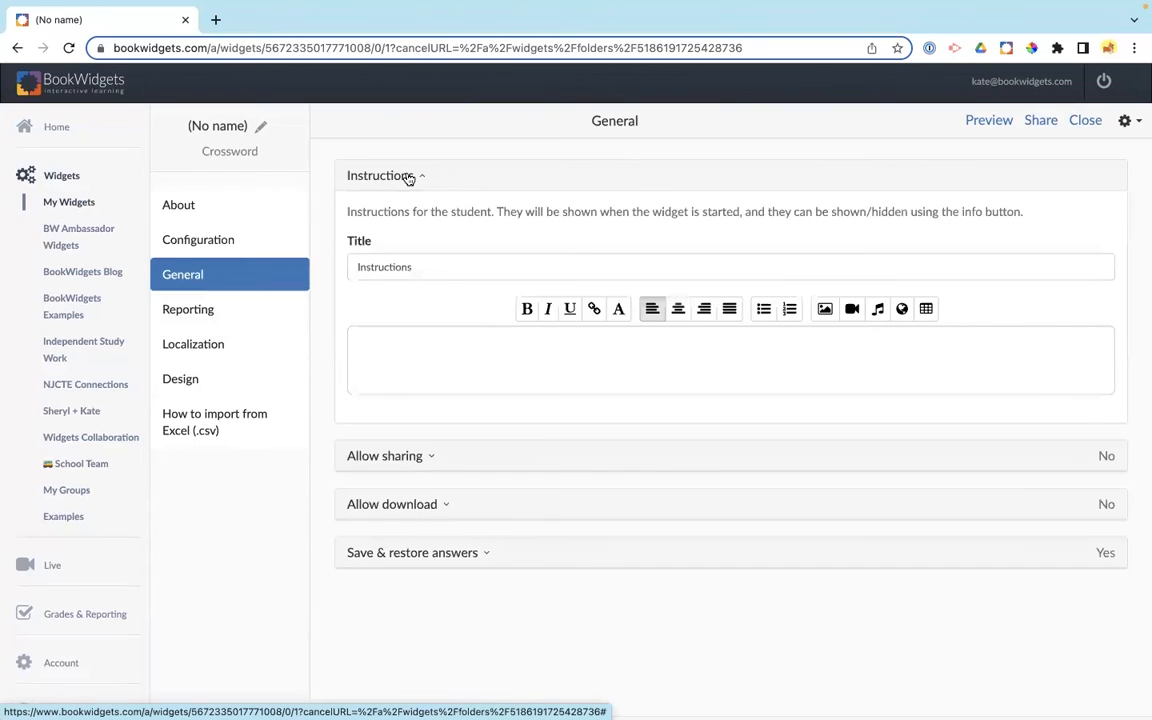
{"action": "left_click", "coordinate": [407, 178]}
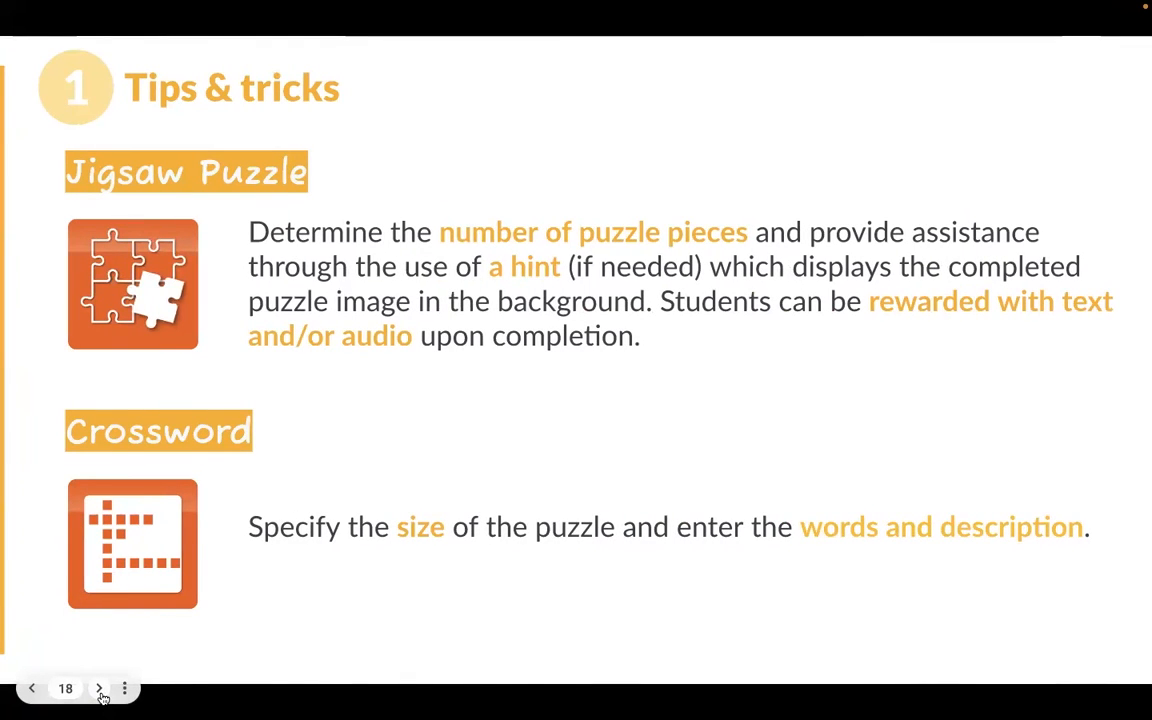
{"action": "left_click", "coordinate": [100, 690]}
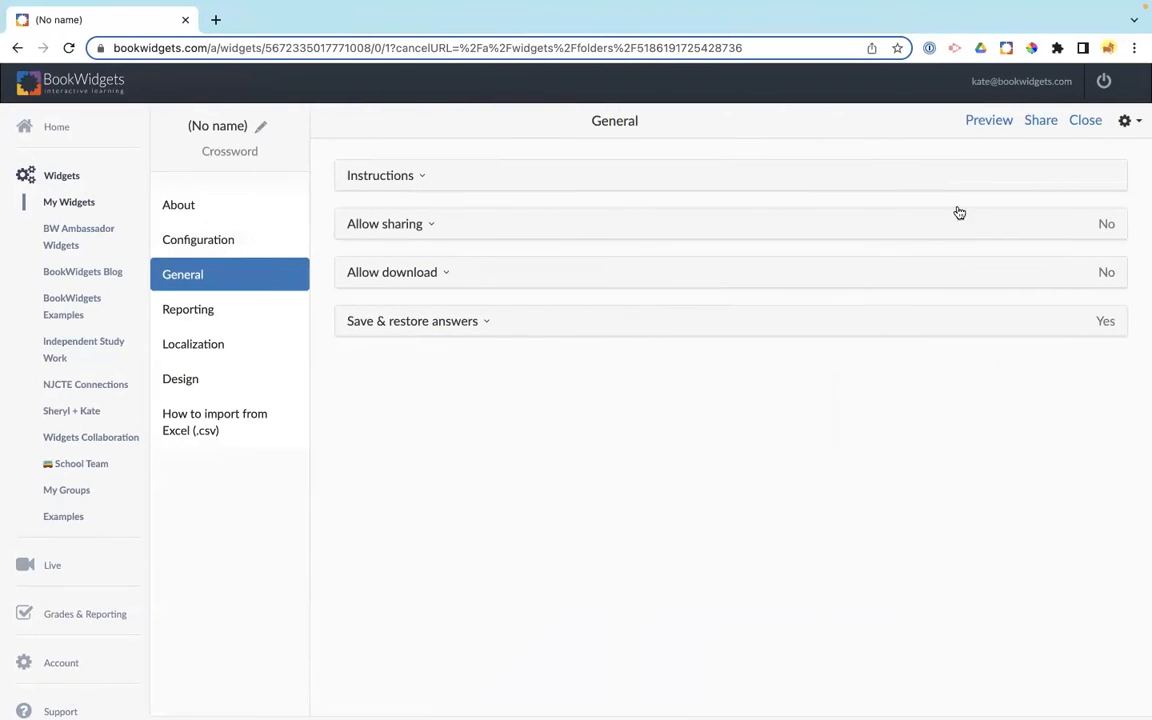
Close the crossword and create a new Randomness widget in the Sandbox Widgets folder
{"action": "left_click", "coordinate": [1084, 120]}
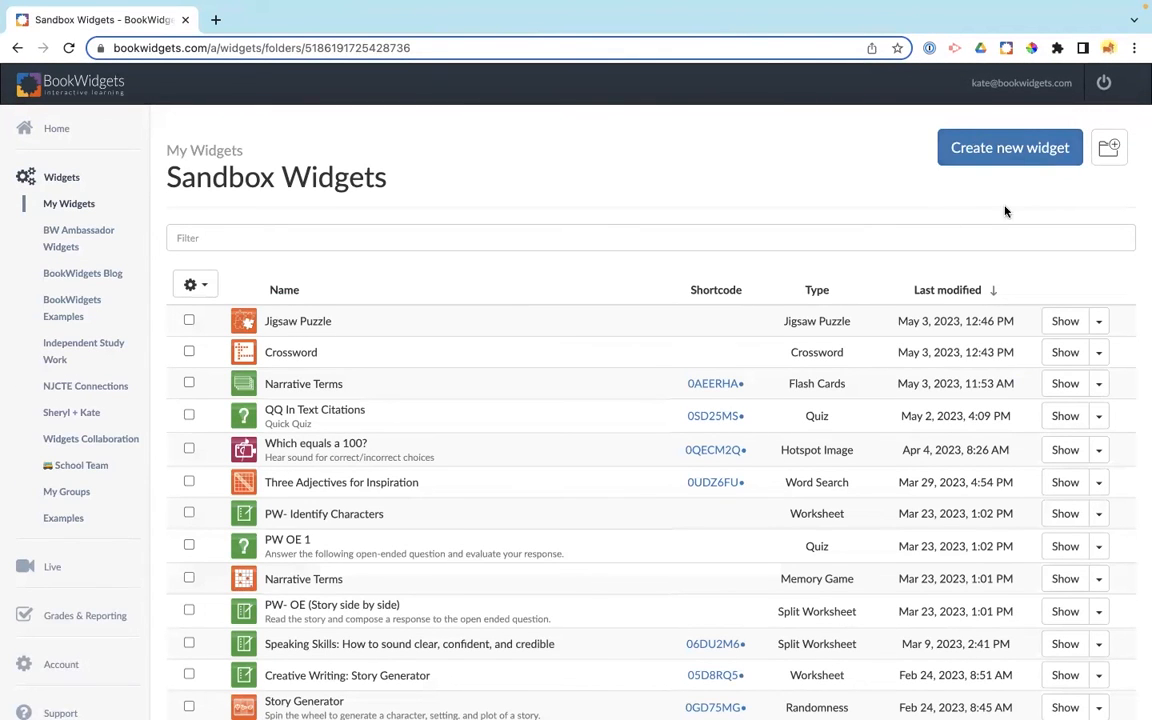
{"action": "left_click", "coordinate": [1013, 150]}
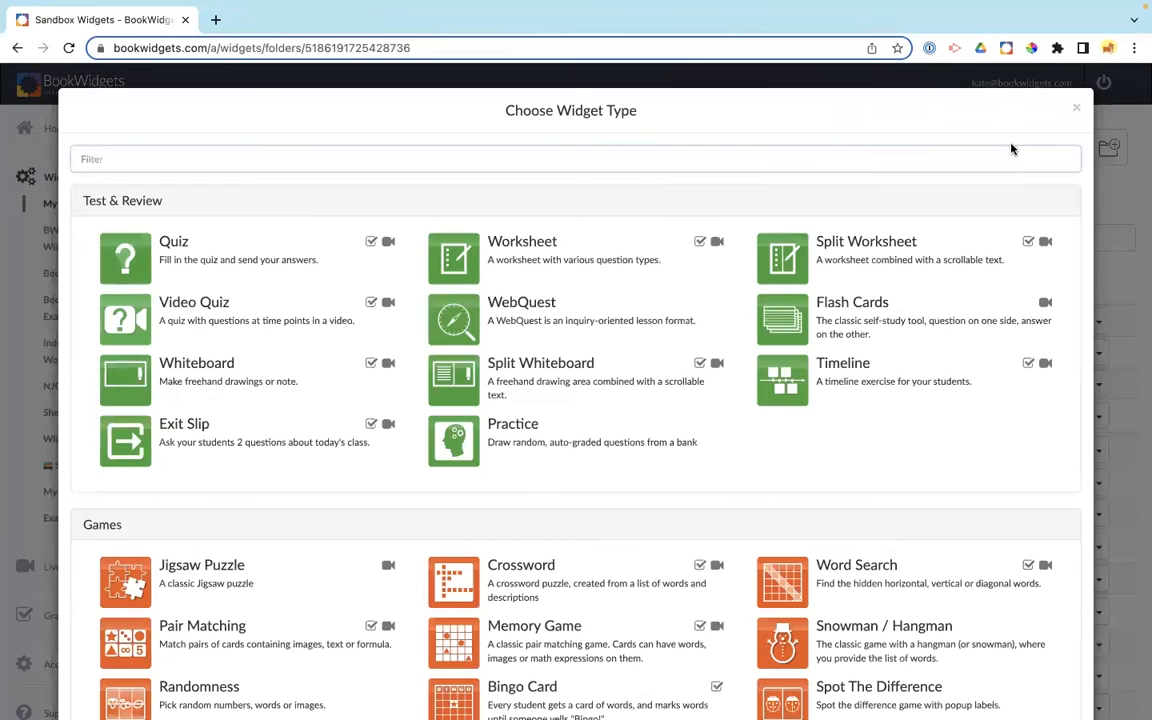
{"action": "scroll", "coordinate": [321, 535], "scroll_direction": "down", "scroll_amount": 3}
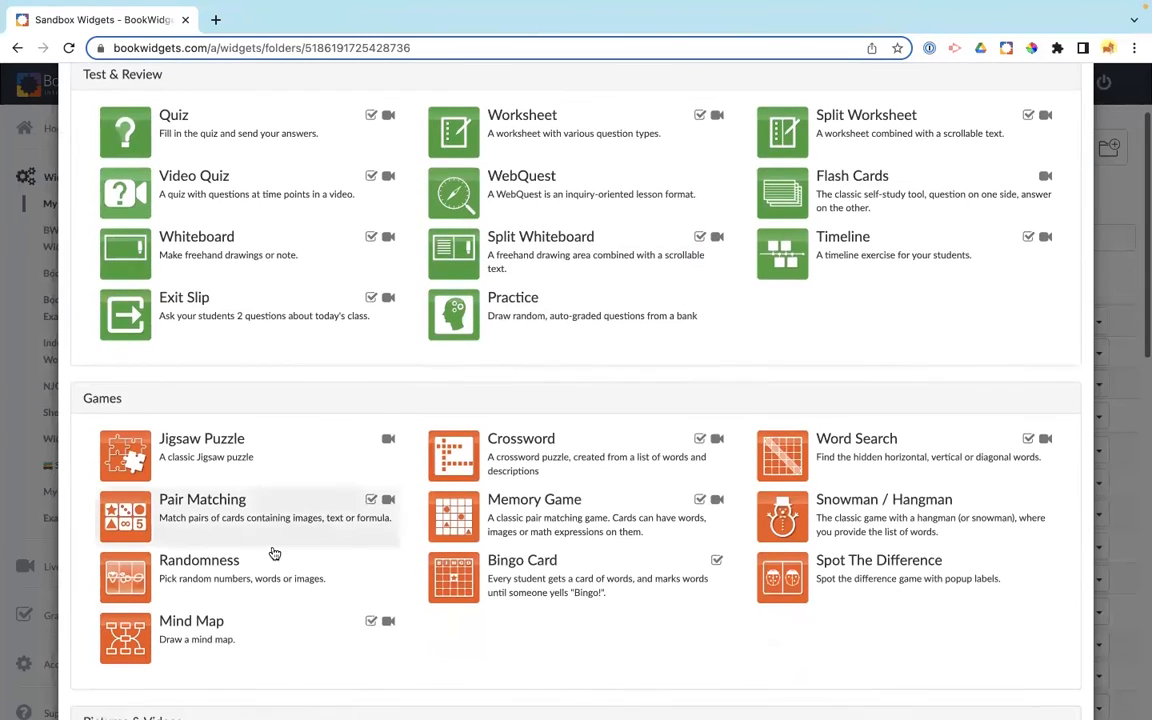
{"action": "left_click", "coordinate": [252, 584]}
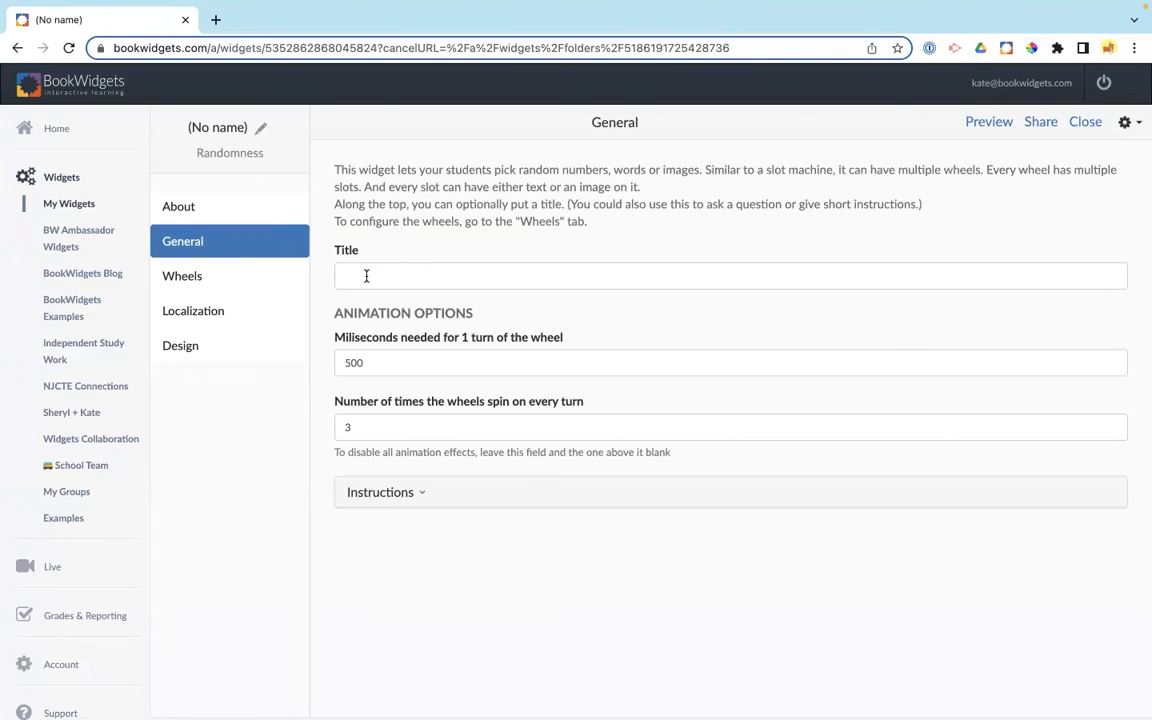
Add a first wheel with text slots reading red, blue and green, one per line
{"action": "left_click", "coordinate": [183, 281]}
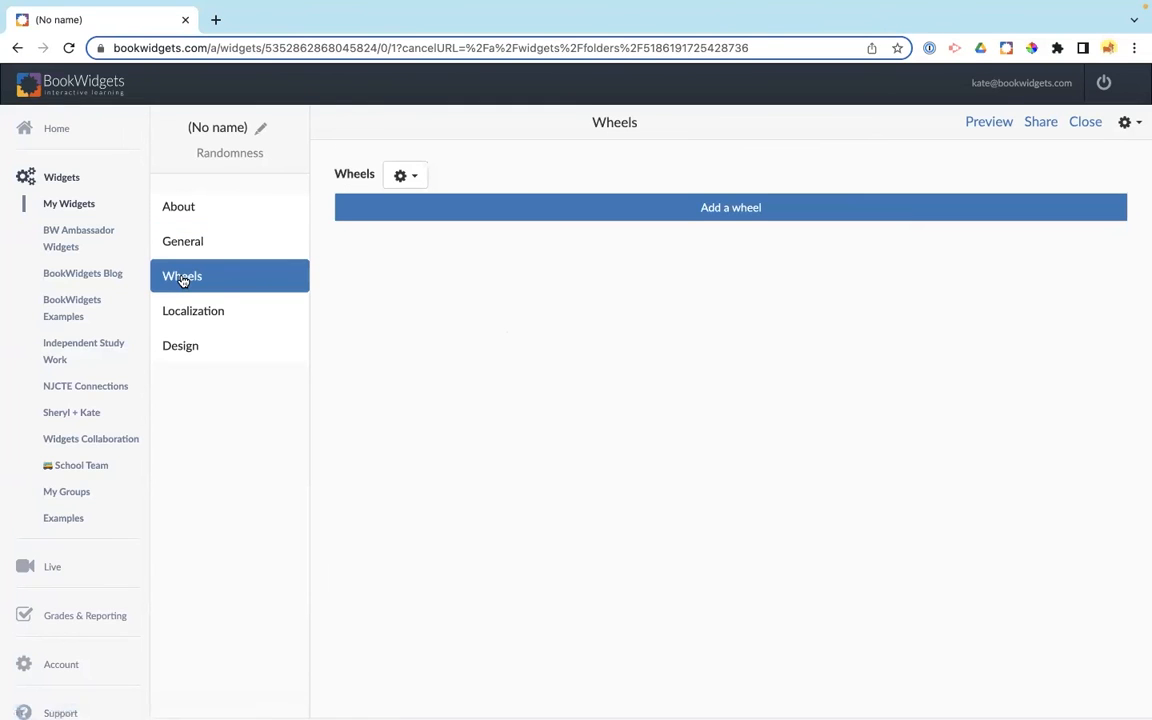
{"action": "left_click", "coordinate": [494, 208]}
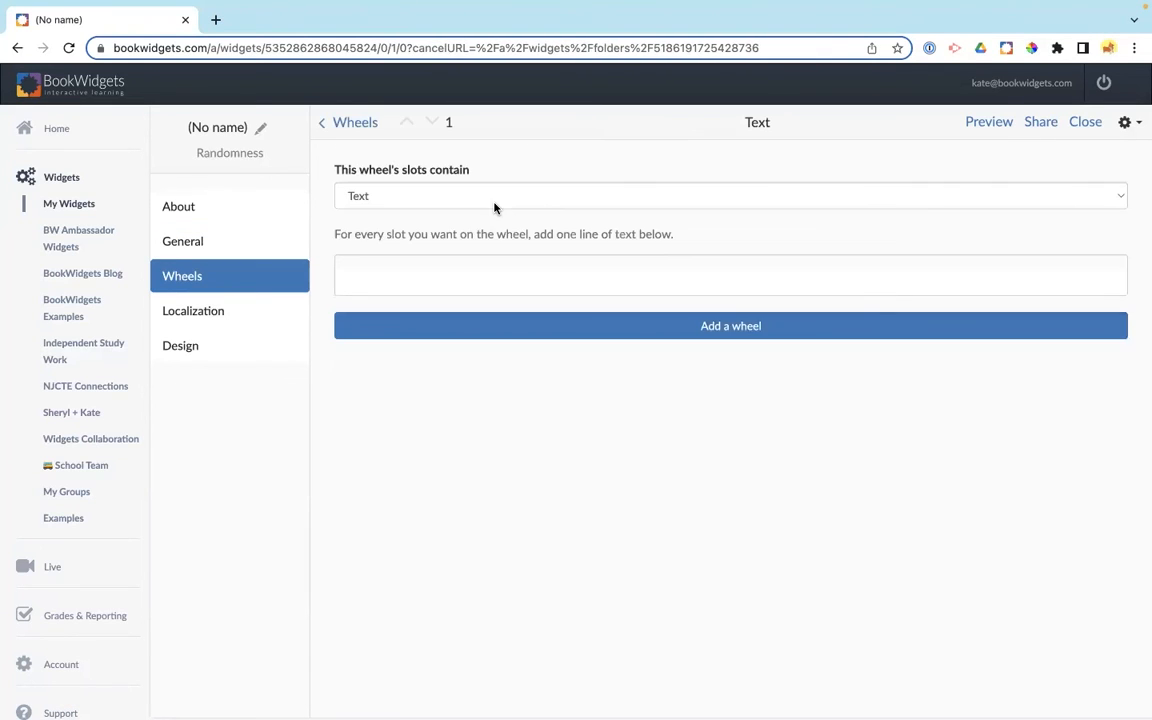
{"action": "left_click", "coordinate": [425, 194]}
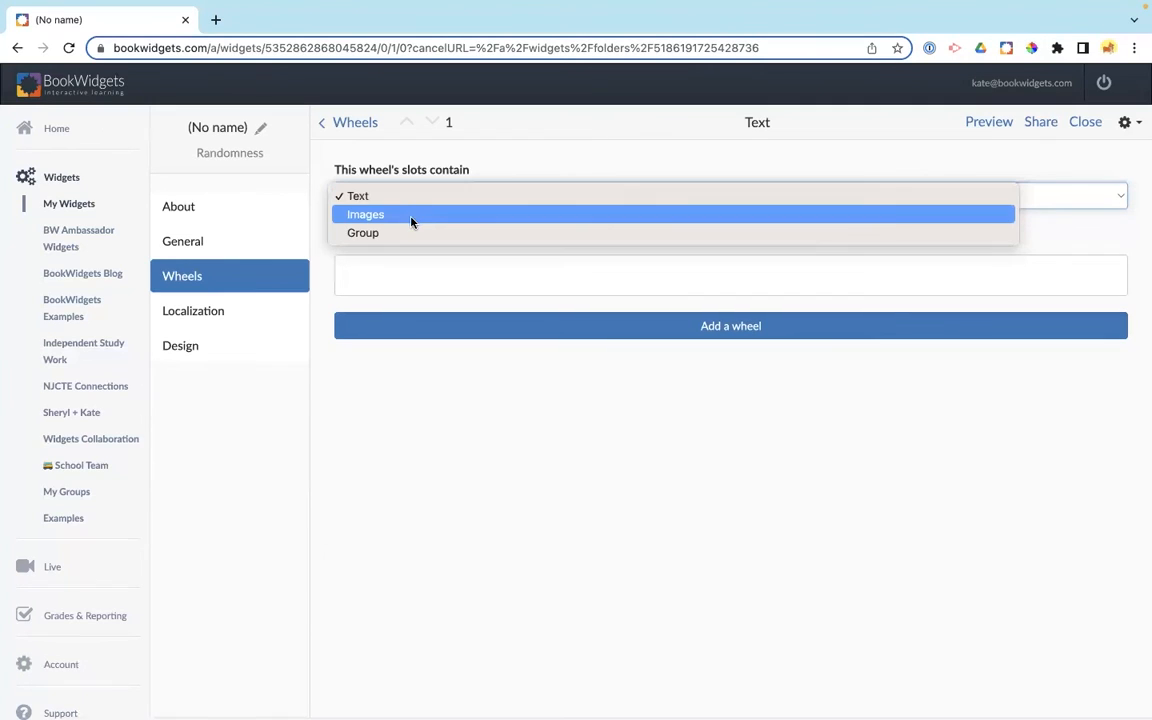
{"action": "left_click", "coordinate": [417, 196]}
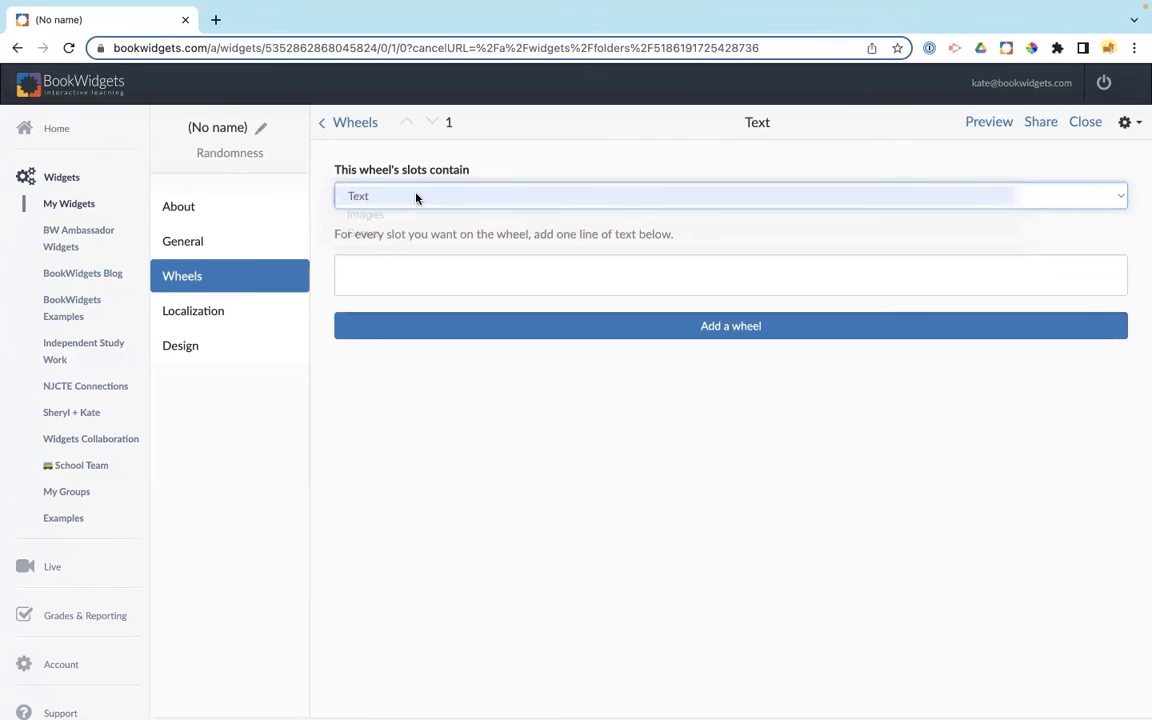
{"action": "left_click", "coordinate": [371, 272]}
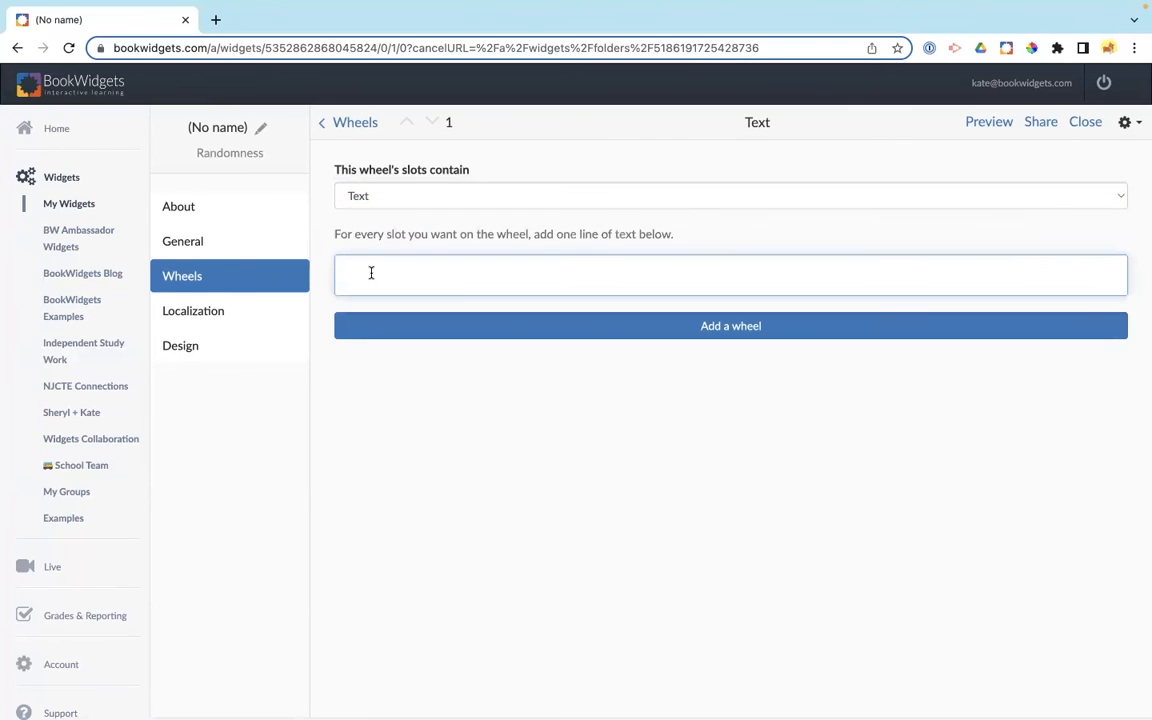
{"action": "type", "text": "red"}
{"action": "key", "text": "Return"}
{"action": "type", "text": "blue"}
{"action": "key", "text": "Return"}
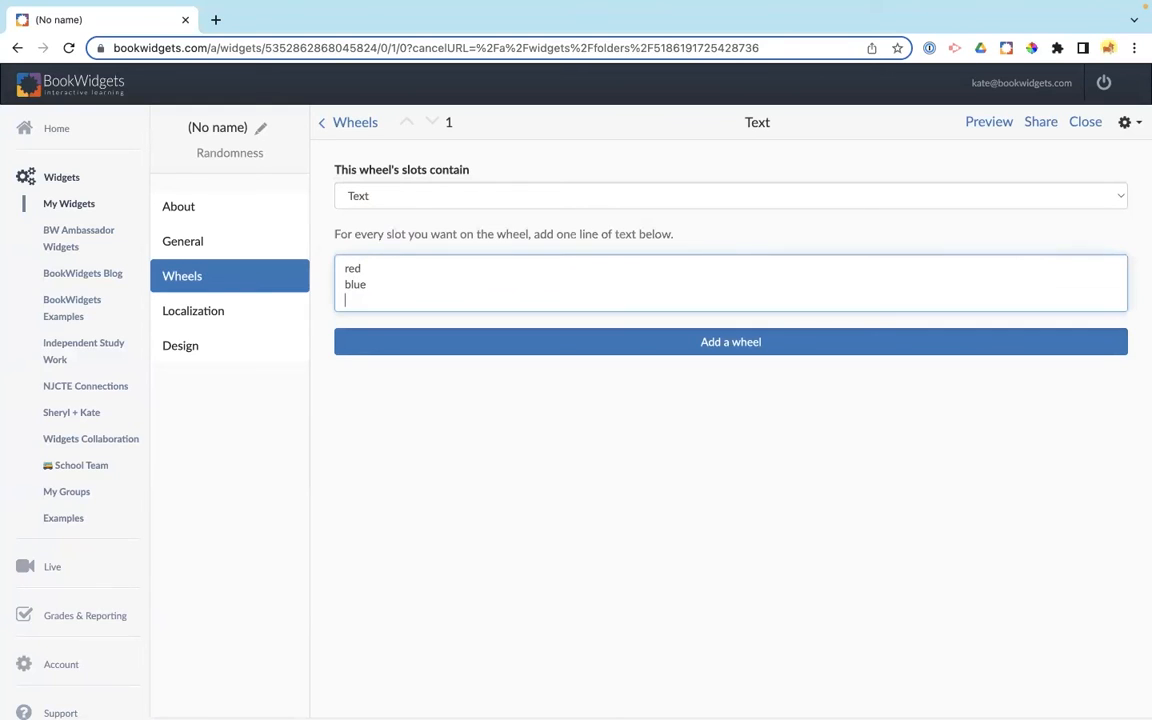
{"action": "type", "text": "green"}
Add a second wheel and set its slots to contain images
{"action": "left_click", "coordinate": [537, 349]}
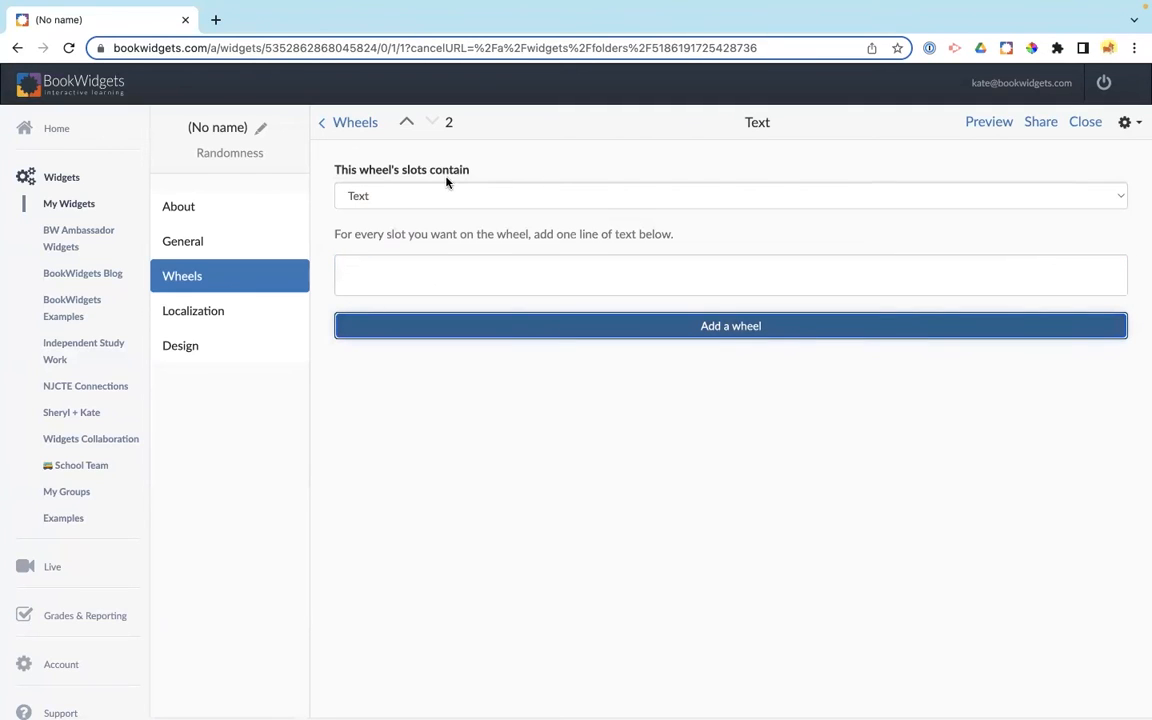
{"action": "left_click", "coordinate": [400, 195]}
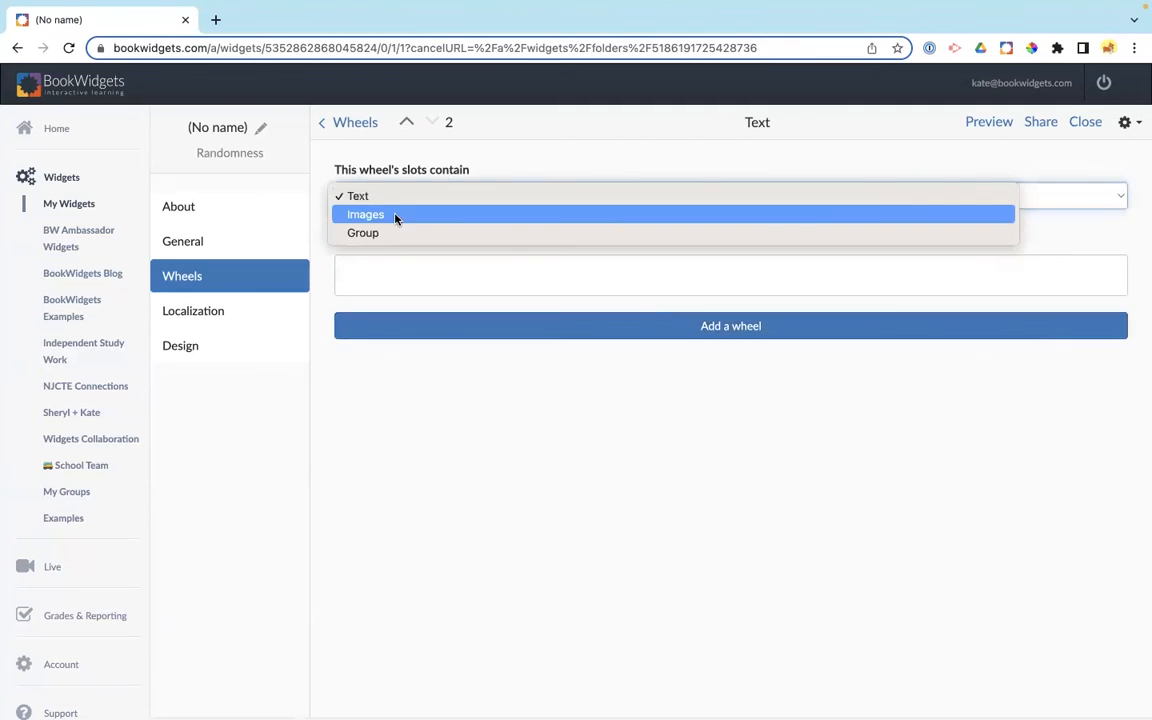
{"action": "left_click", "coordinate": [396, 215]}
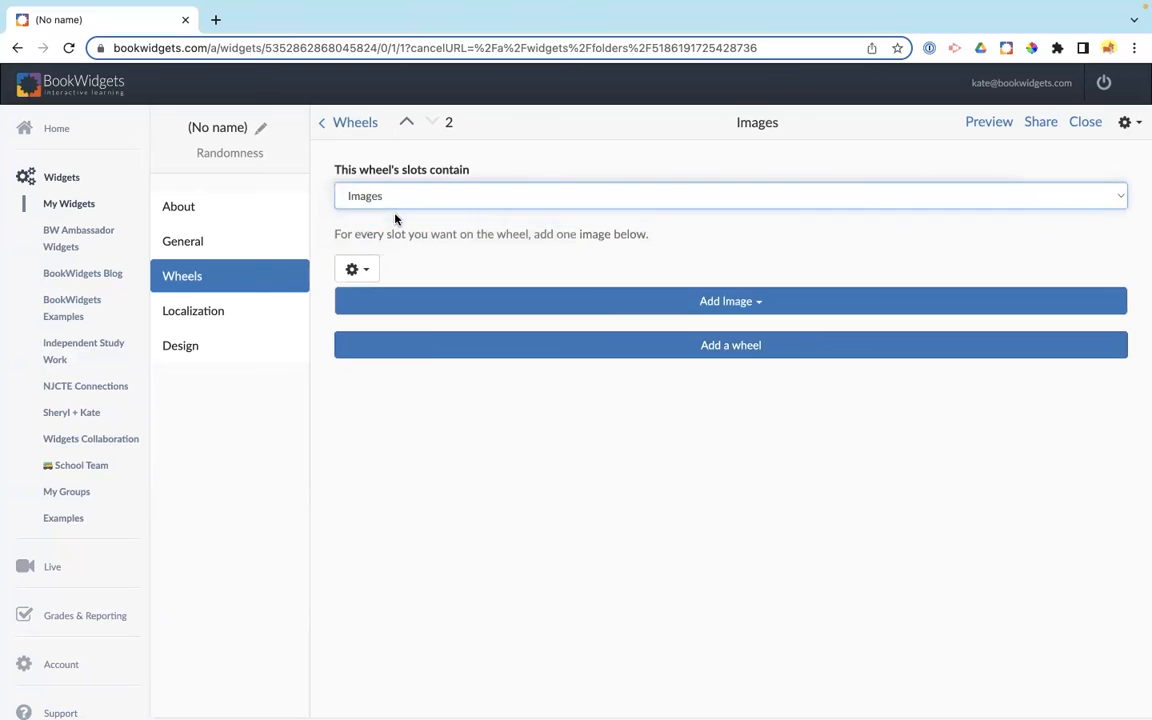
{"action": "left_click", "coordinate": [362, 271]}
{"action": "left_click", "coordinate": [360, 271]}
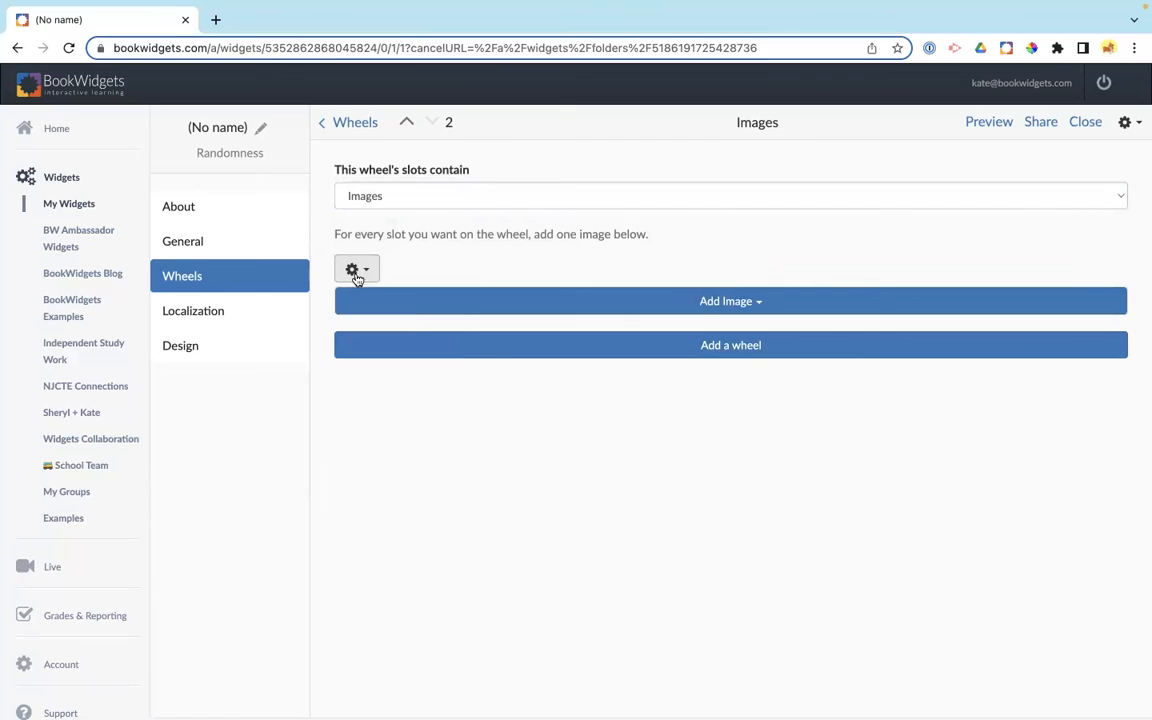
Find an online image with the search term "ocean" and add the curling wave picture to the second wheel
{"action": "left_click", "coordinate": [384, 300]}
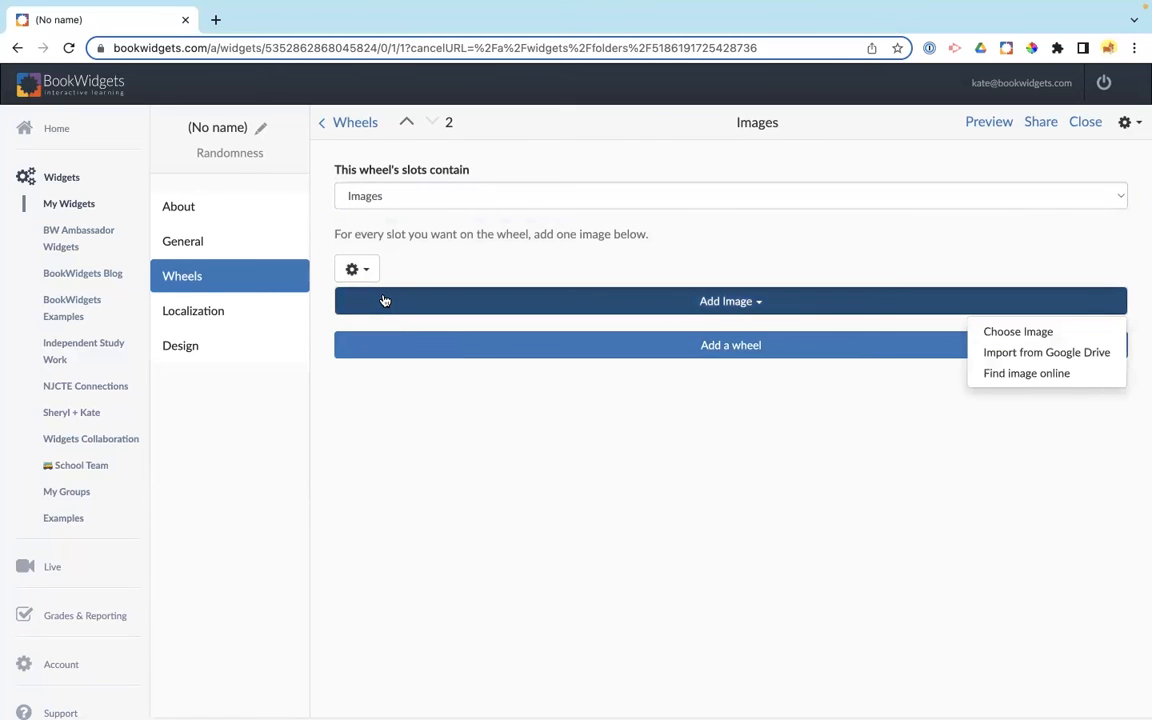
{"action": "left_click", "coordinate": [1022, 377]}
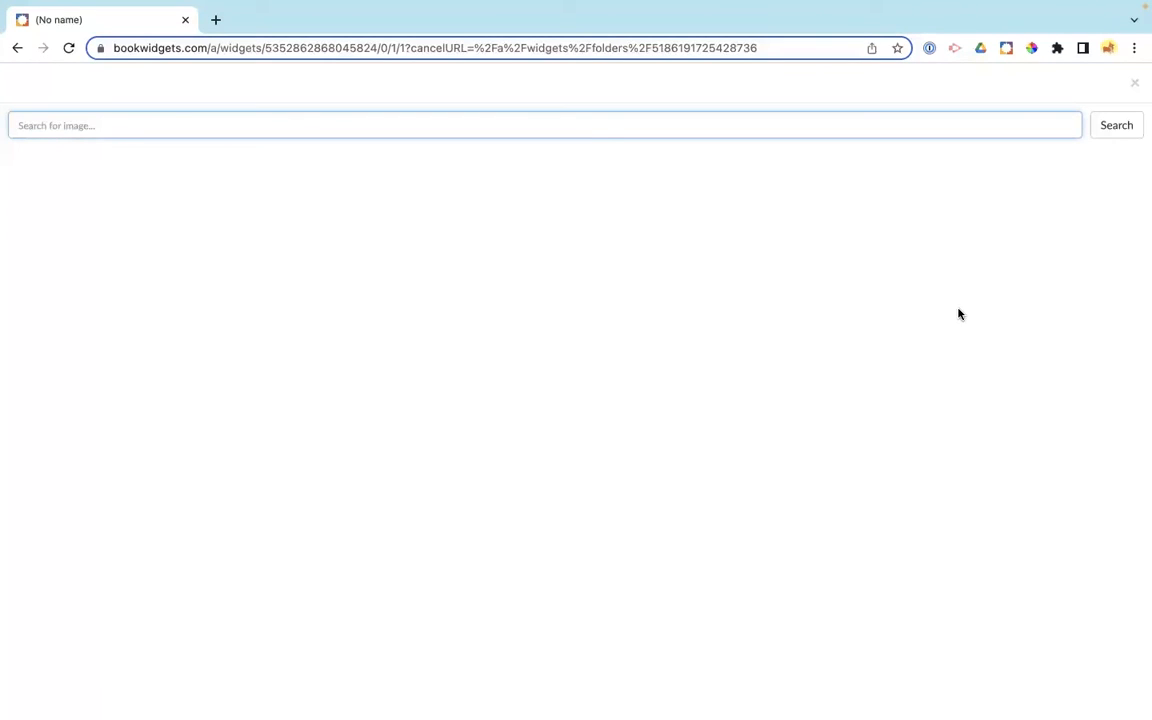
{"action": "type", "text": "ocean"}
{"action": "key", "text": "Return"}
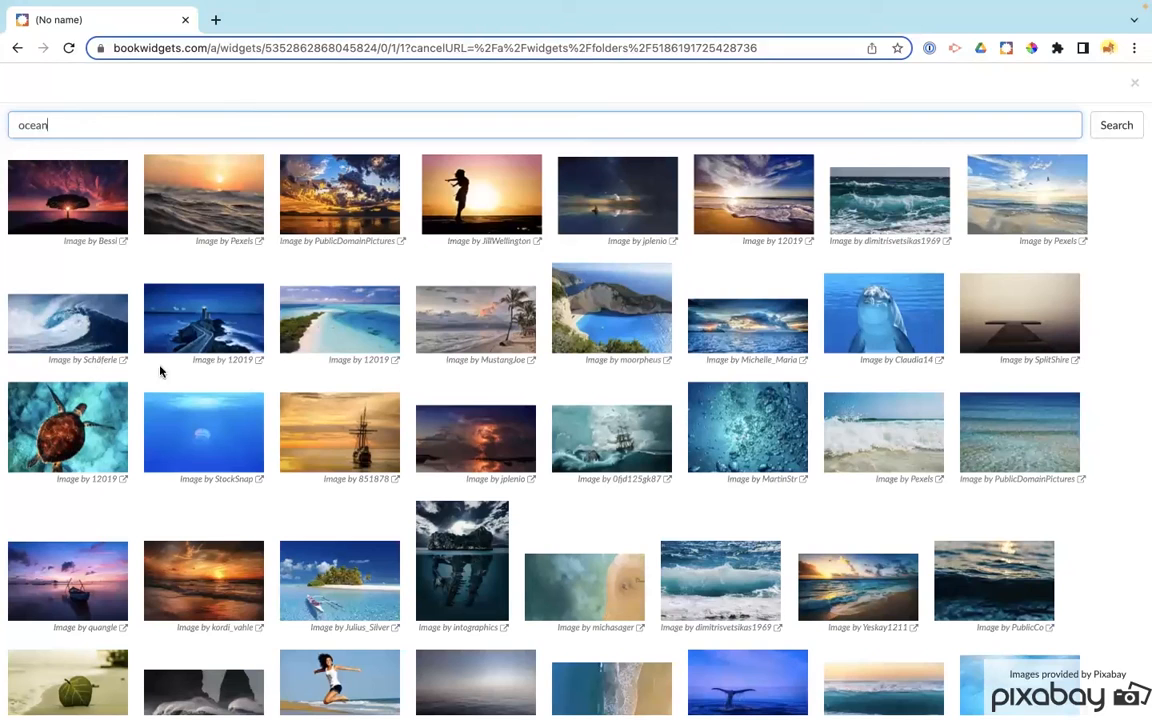
{"action": "left_click", "coordinate": [96, 346]}
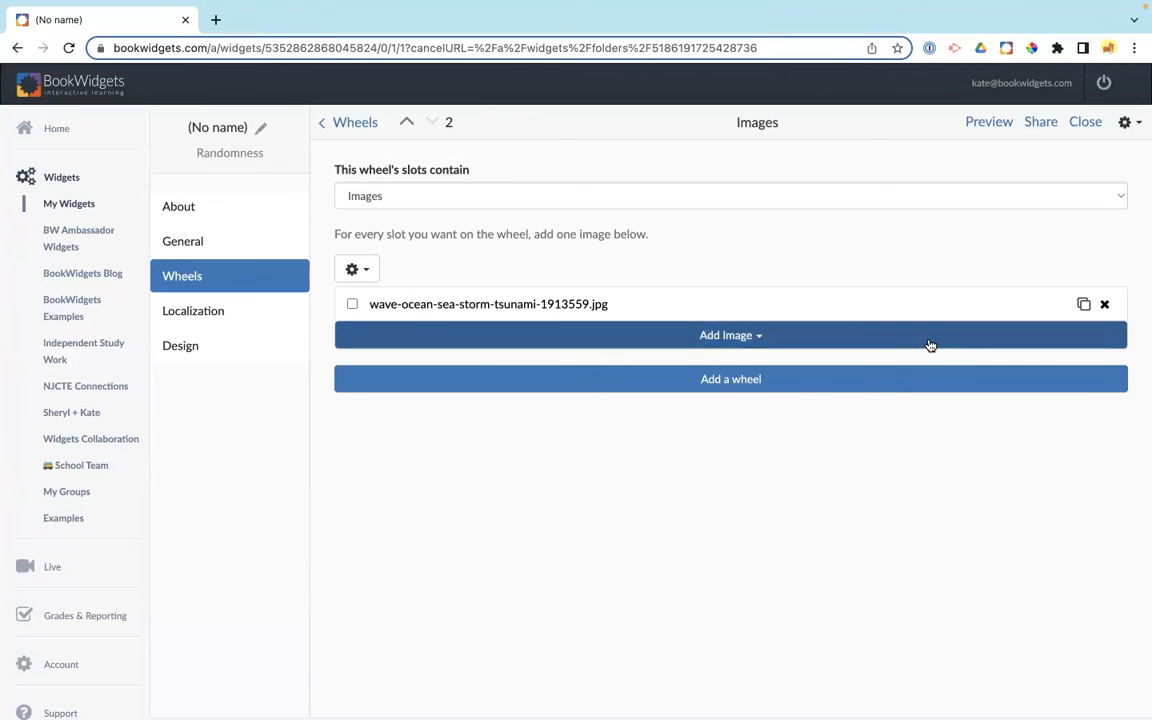
Search online images for "forest" and add the misty evergreen trees picture to the second wheel
{"action": "left_click", "coordinate": [928, 343]}
{"action": "left_click", "coordinate": [1007, 410]}
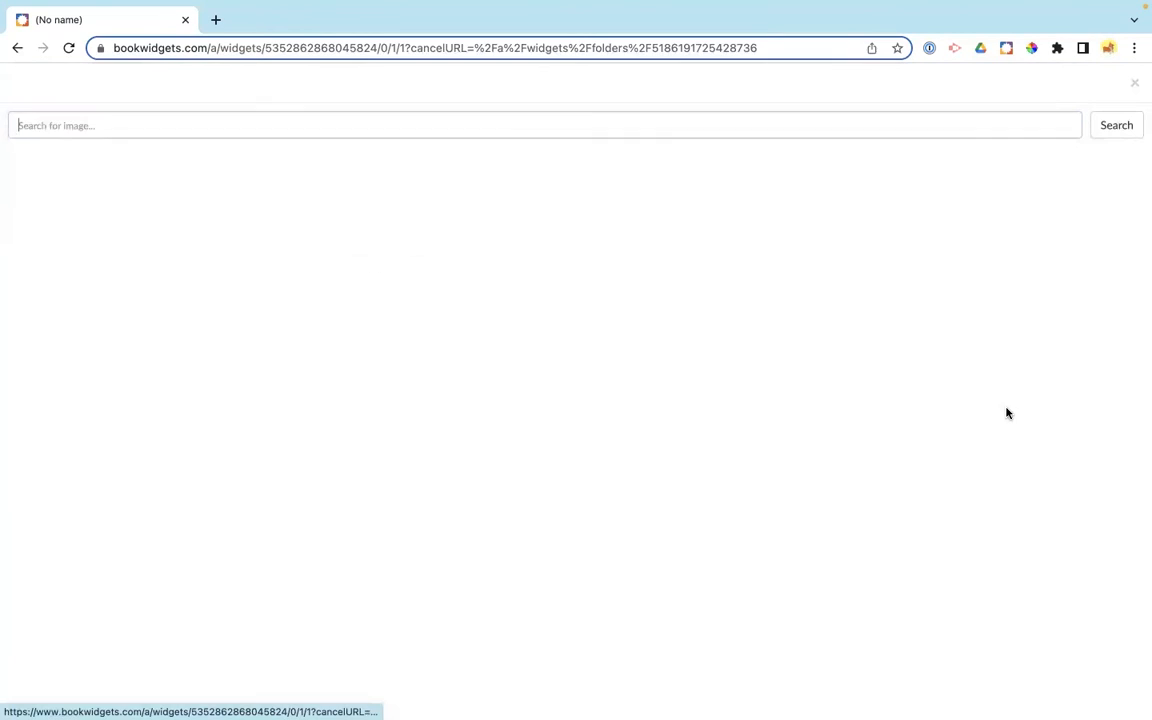
{"action": "type", "text": "forest"}
{"action": "key", "text": "Return"}
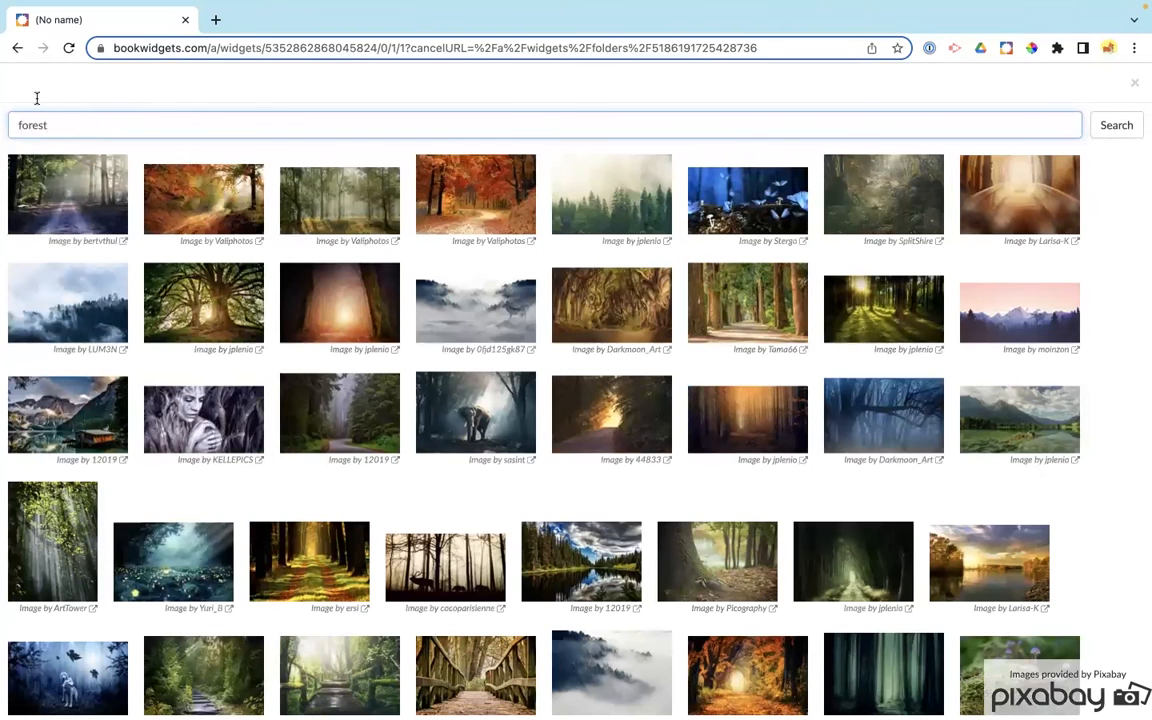
{"action": "left_click", "coordinate": [583, 203]}
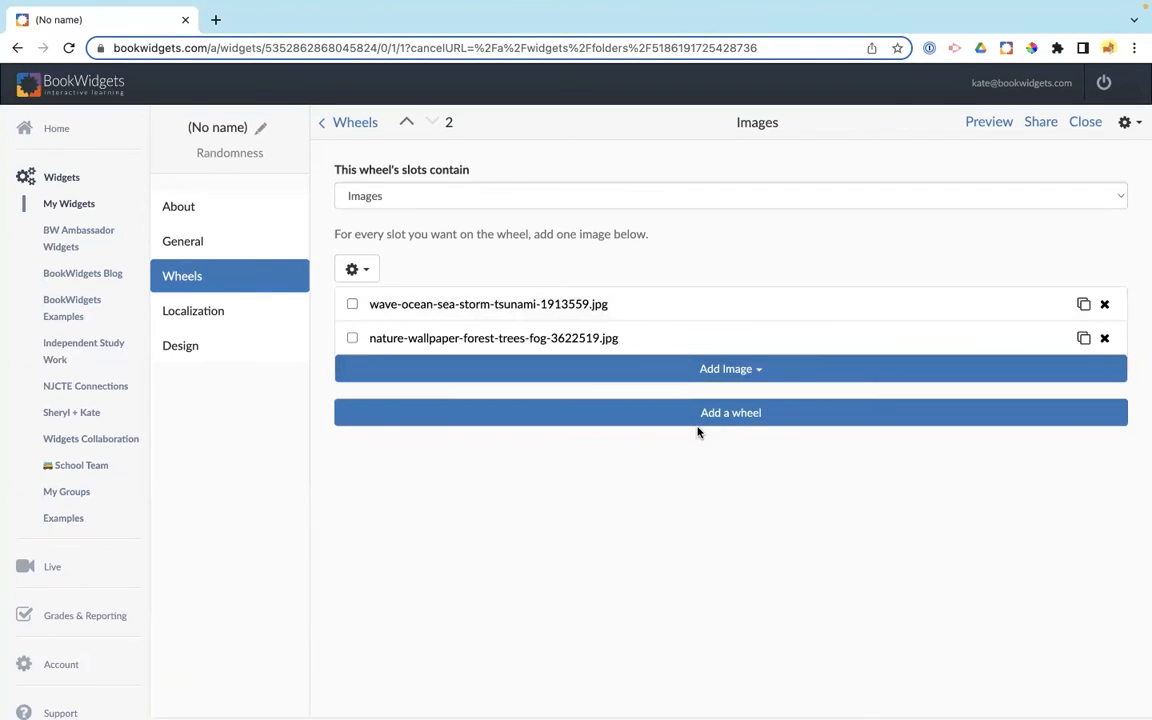
Search online images for "sun" and add the red sunset over the sea to the second wheel
{"action": "left_click", "coordinate": [741, 372]}
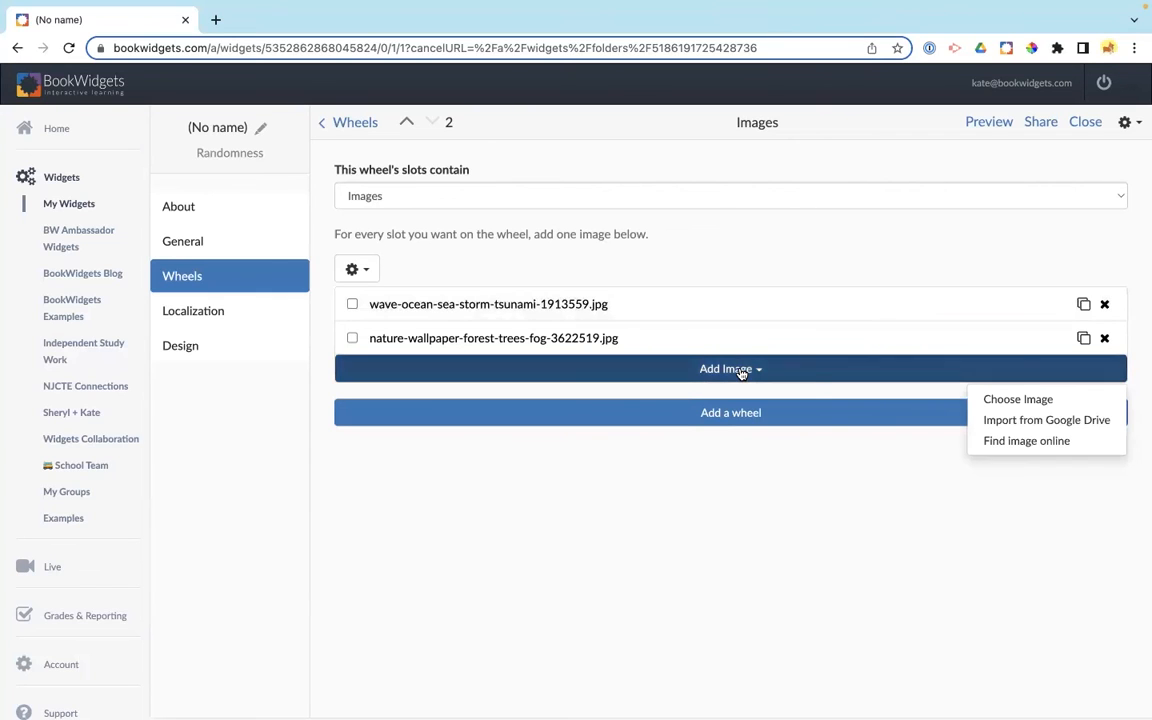
{"action": "left_click", "coordinate": [1016, 443]}
{"action": "type", "text": "sun"}
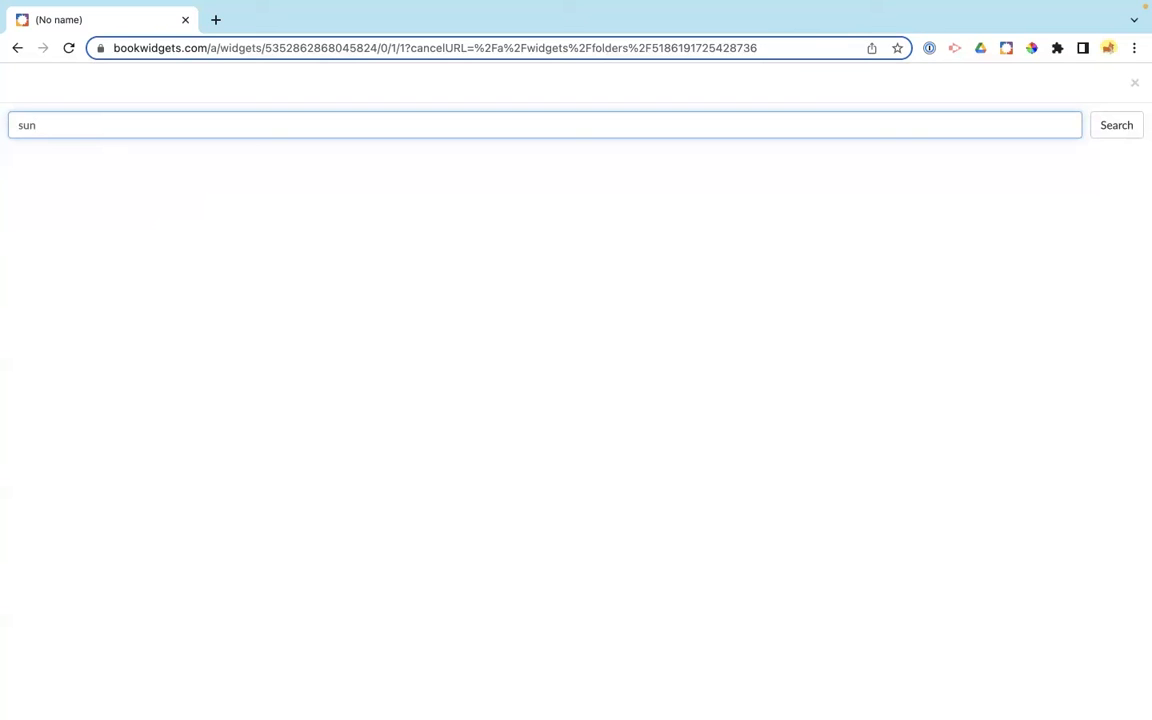
{"action": "key", "text": "Return"}
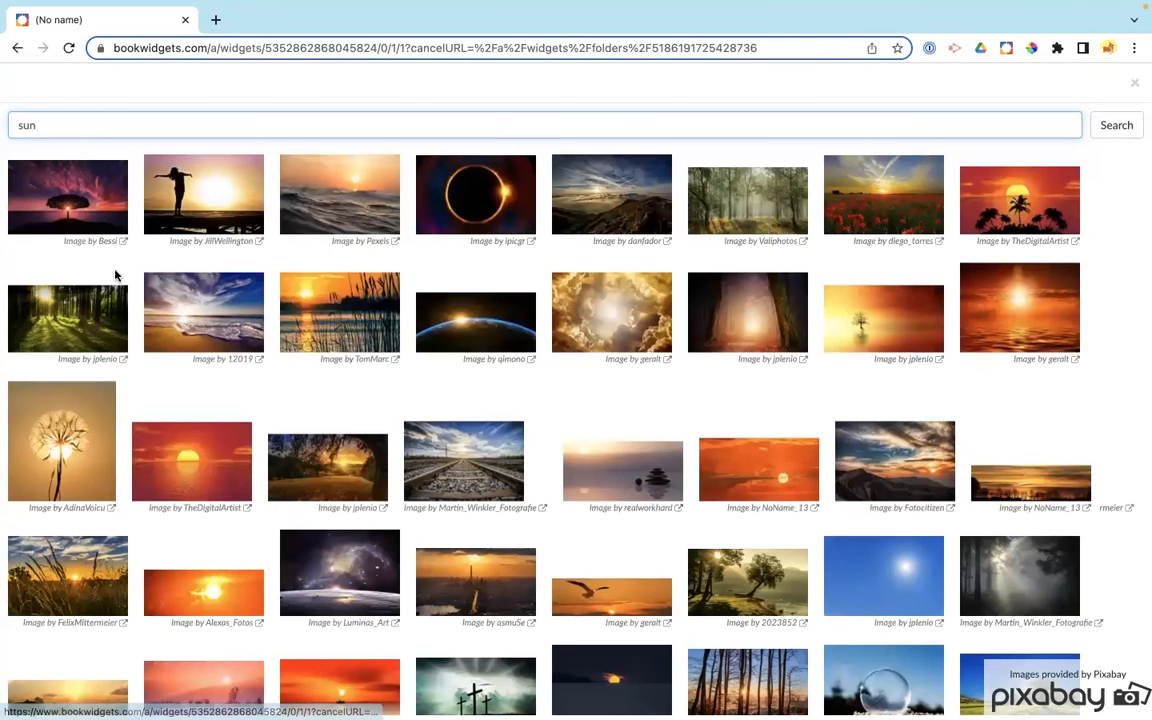
{"action": "left_click", "coordinate": [181, 485]}
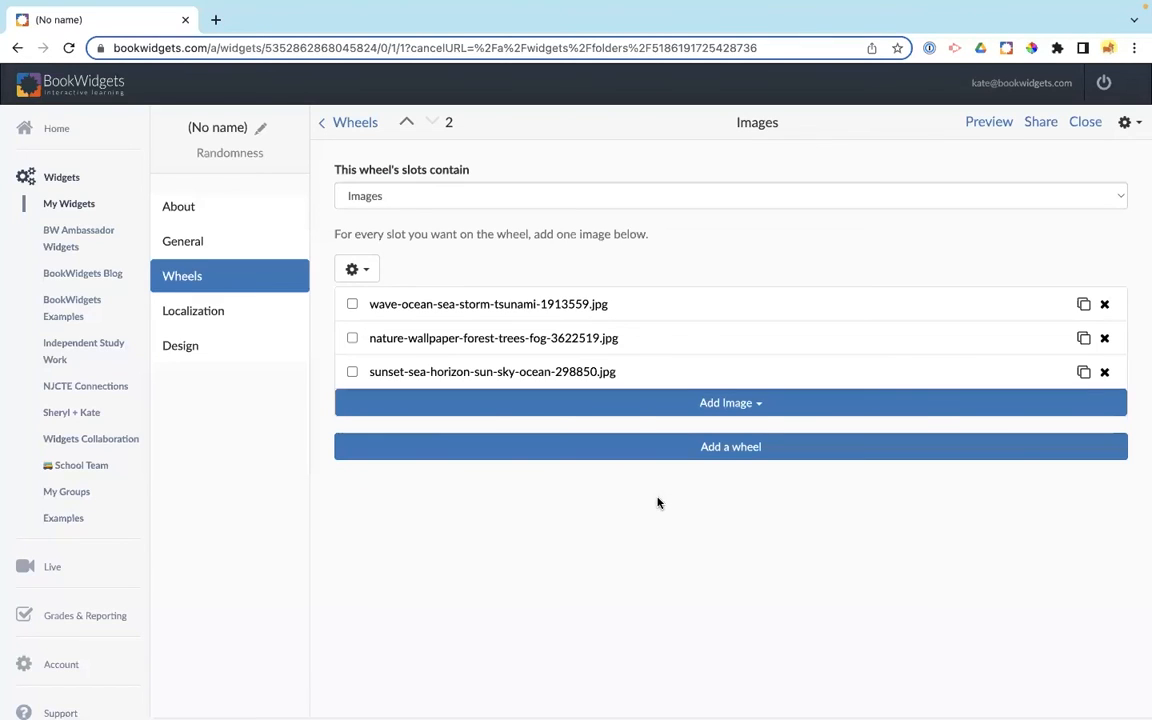
Preview the Randomness widget as a student, spin the wheels twice, and close the preview
{"action": "left_click", "coordinate": [989, 122]}
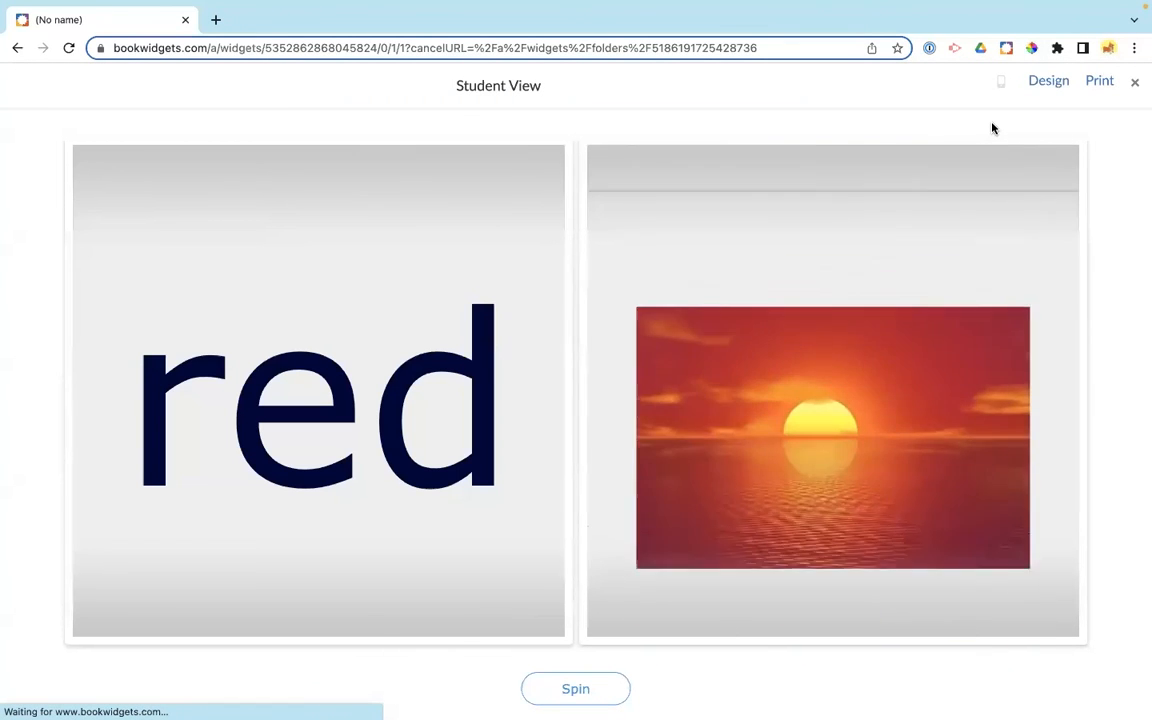
{"action": "left_click", "coordinate": [552, 687]}
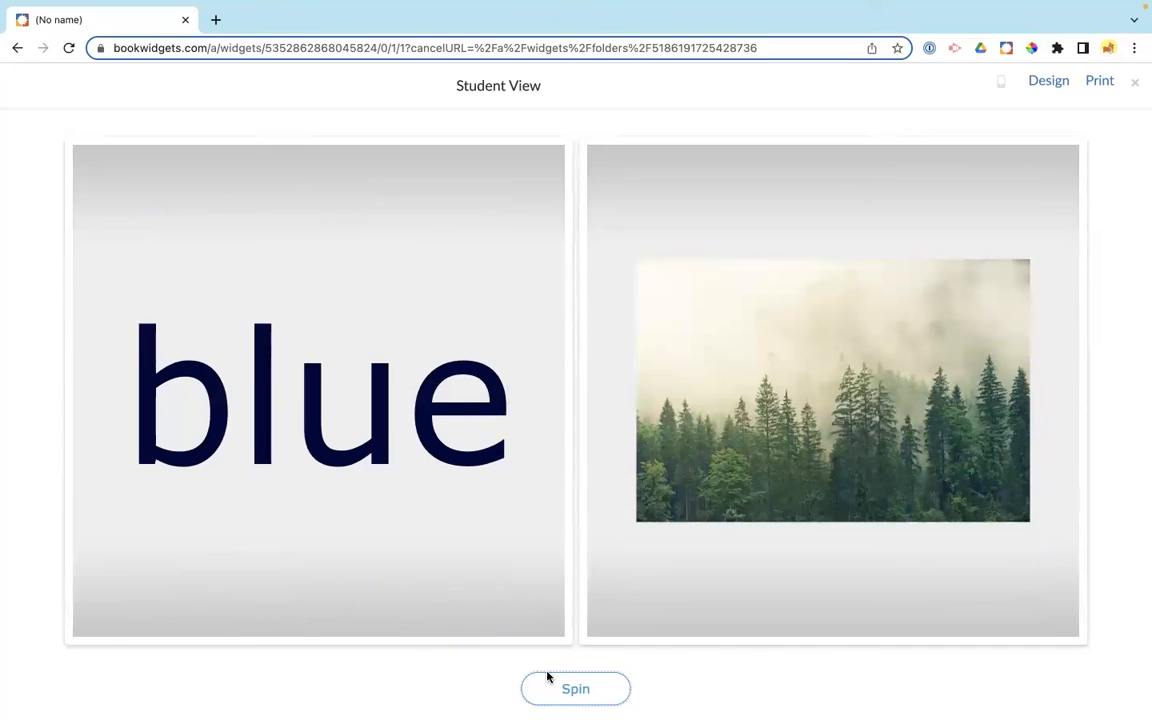
{"action": "left_click", "coordinate": [550, 685]}
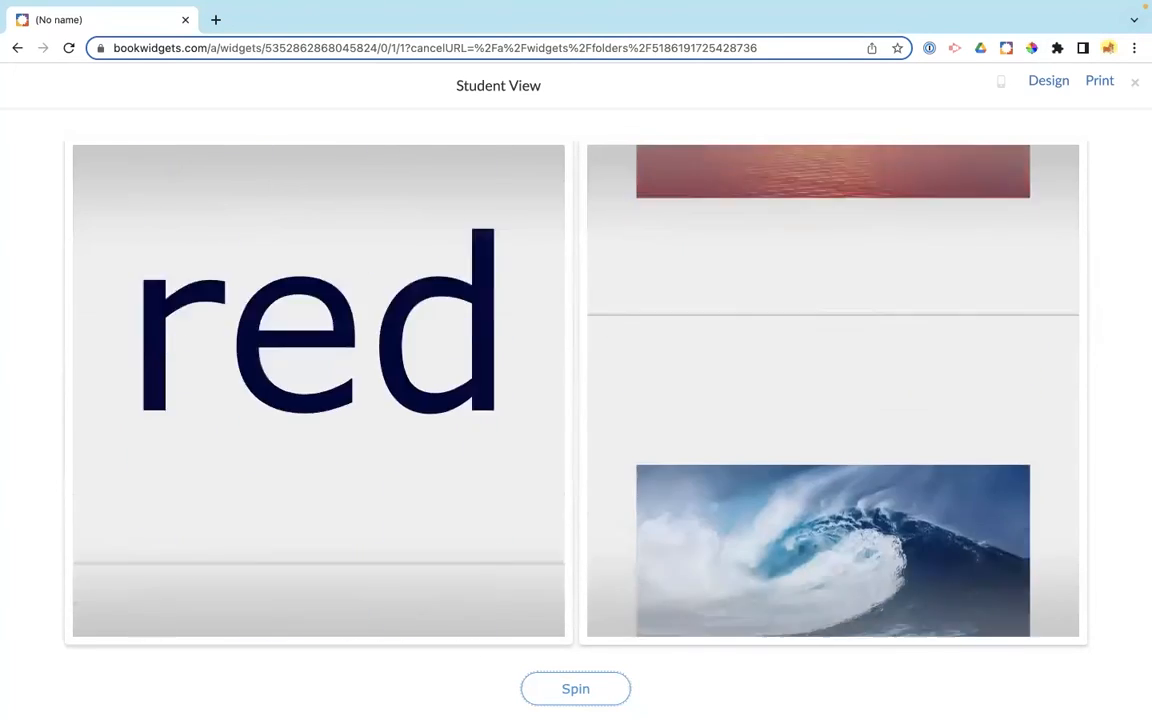
{"action": "left_click", "coordinate": [1134, 82]}
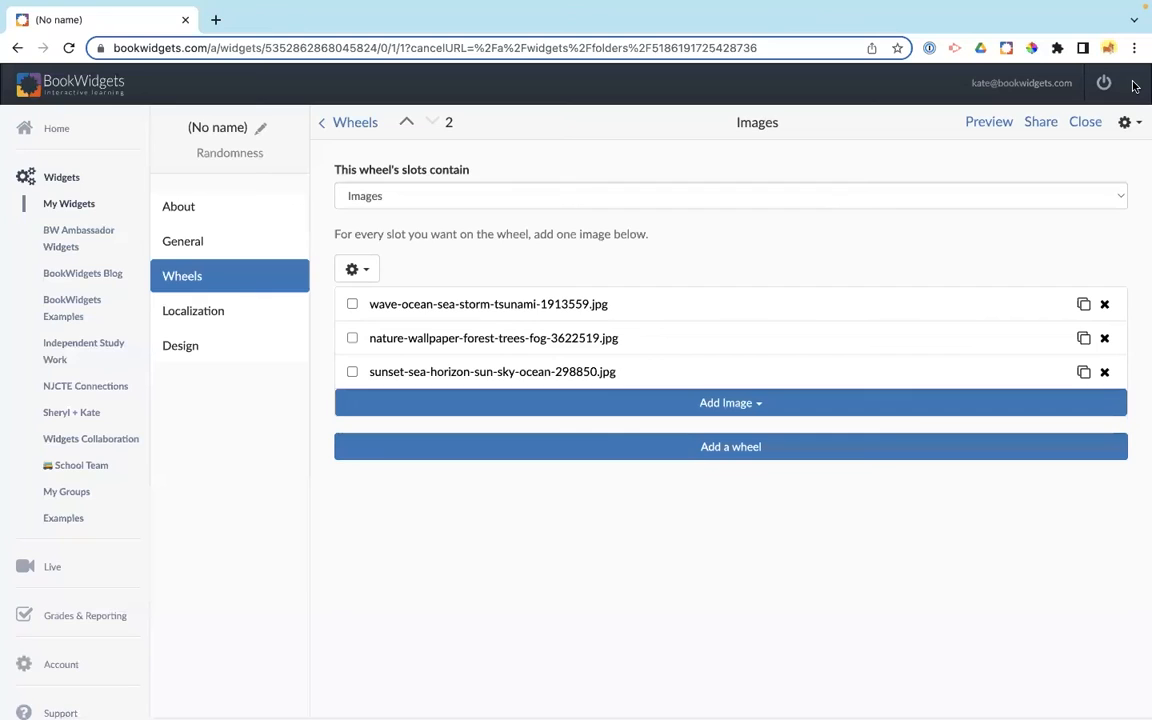
Set the second wheel's slots to contain Group and read the help on wheels that depend on each other
{"action": "left_click", "coordinate": [548, 203]}
{"action": "left_click", "coordinate": [542, 222]}
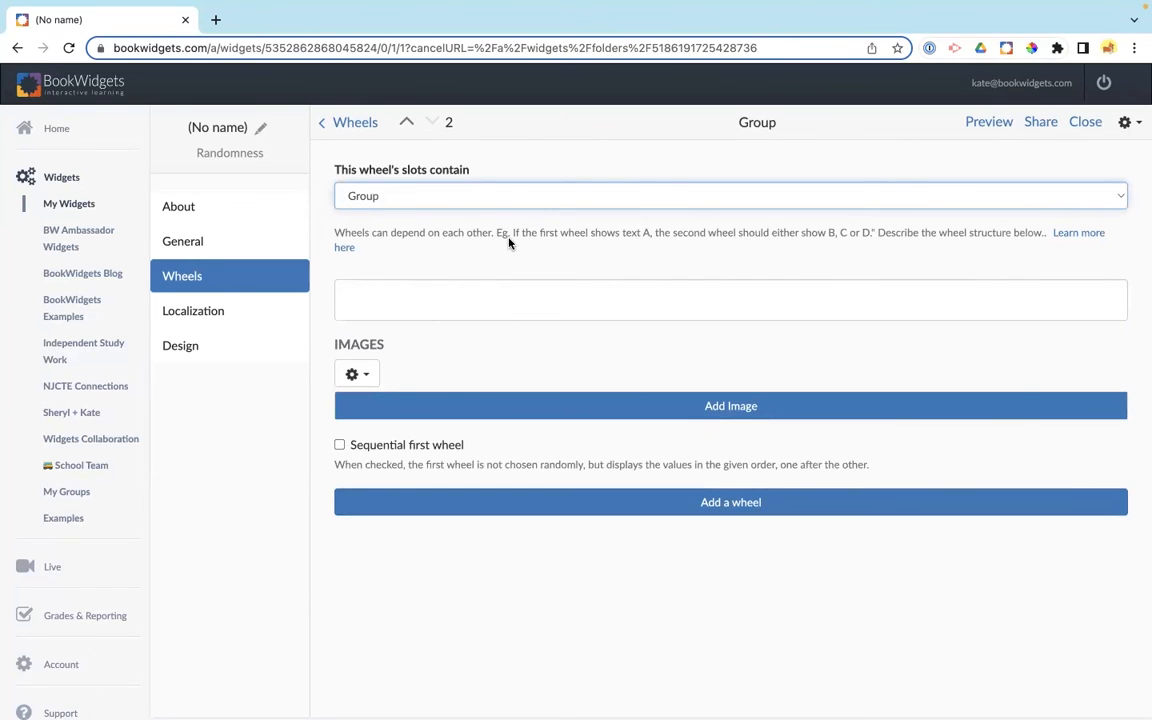
{"action": "left_click", "coordinate": [1068, 235]}
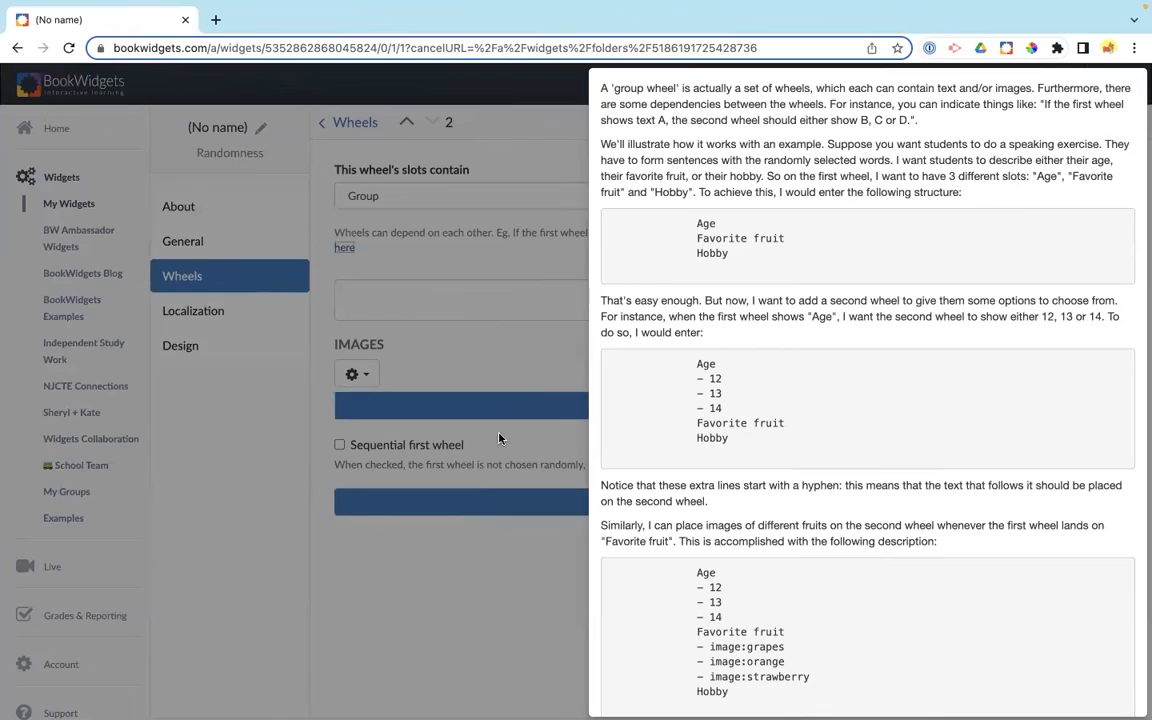
{"action": "left_click", "coordinate": [499, 438]}
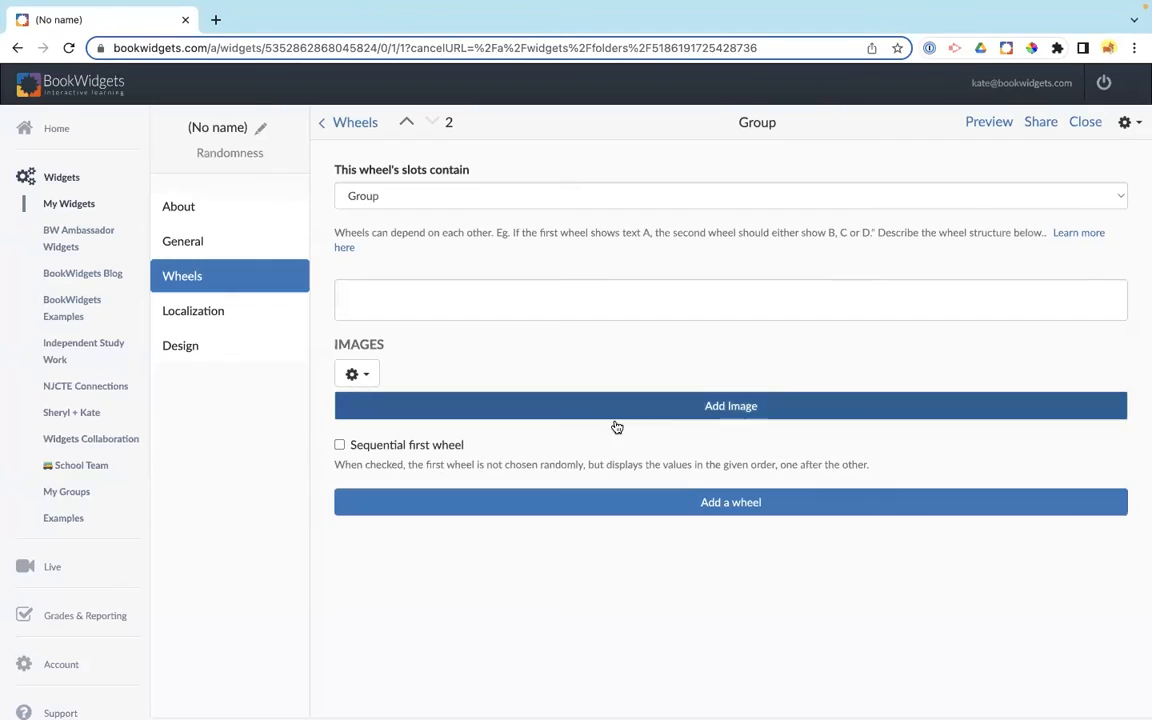
Close the Randomness widget and open the Leadership in Odyssey mind map from the main My Widgets list
{"action": "left_click", "coordinate": [1086, 122]}
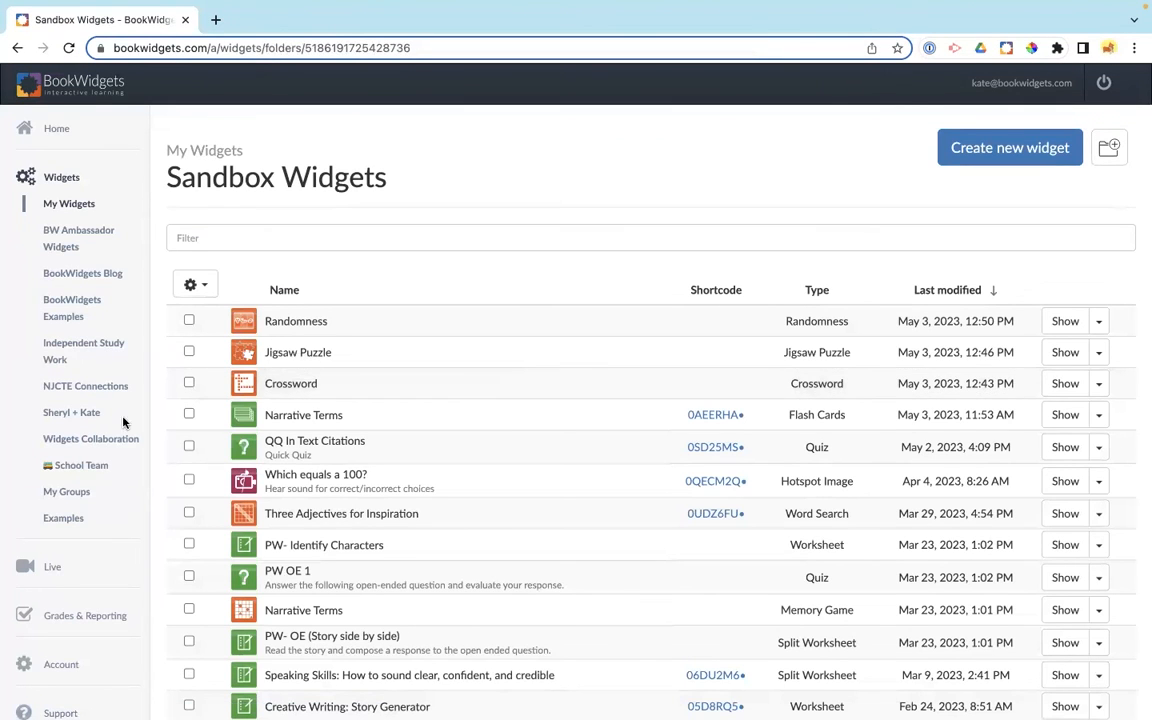
{"action": "left_click", "coordinate": [70, 205]}
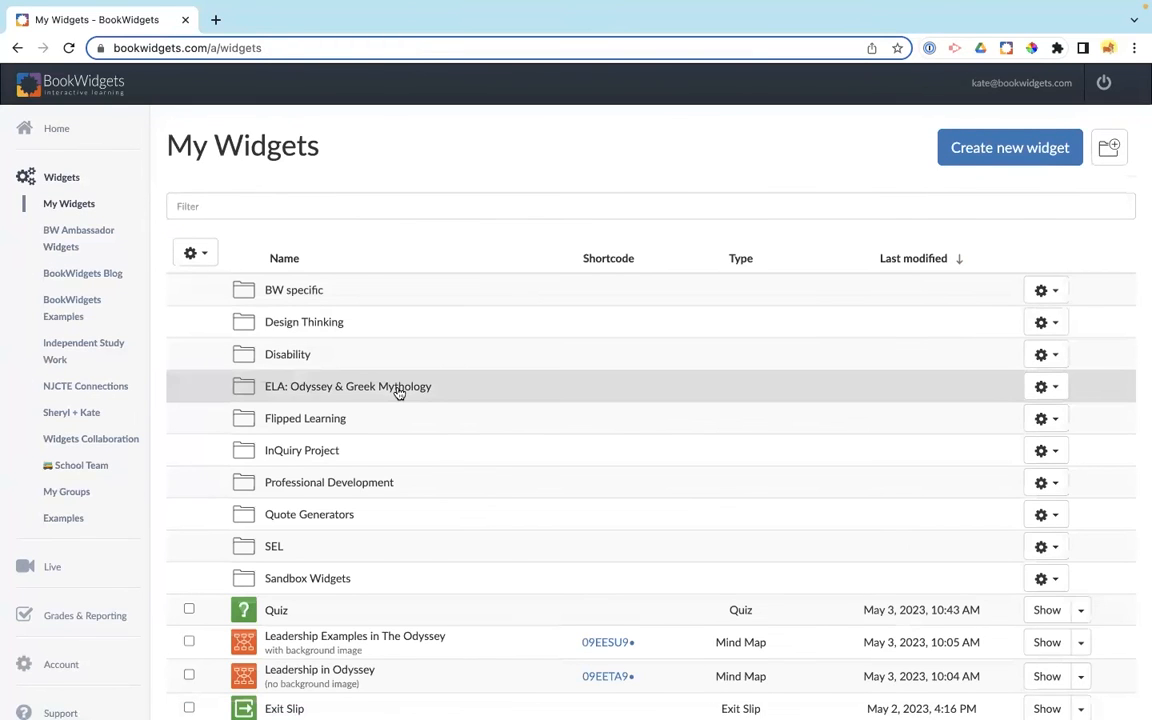
{"action": "scroll", "coordinate": [674, 450], "scroll_direction": "down", "scroll_amount": 3}
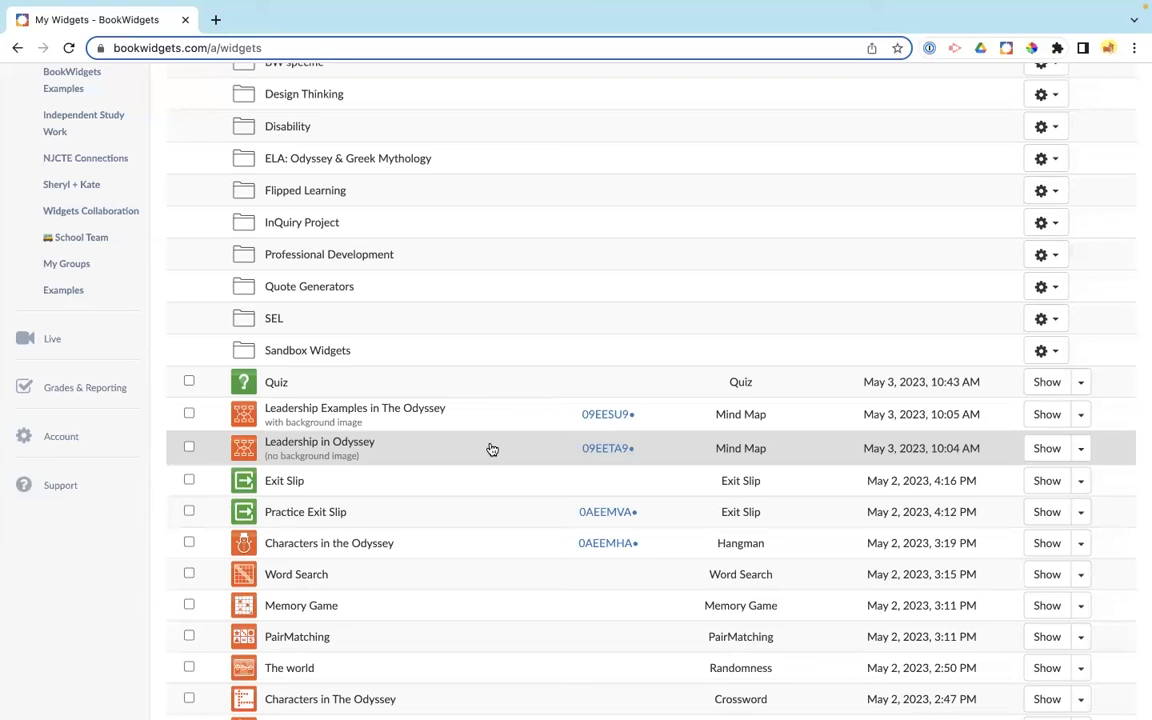
{"action": "left_click", "coordinate": [492, 449]}
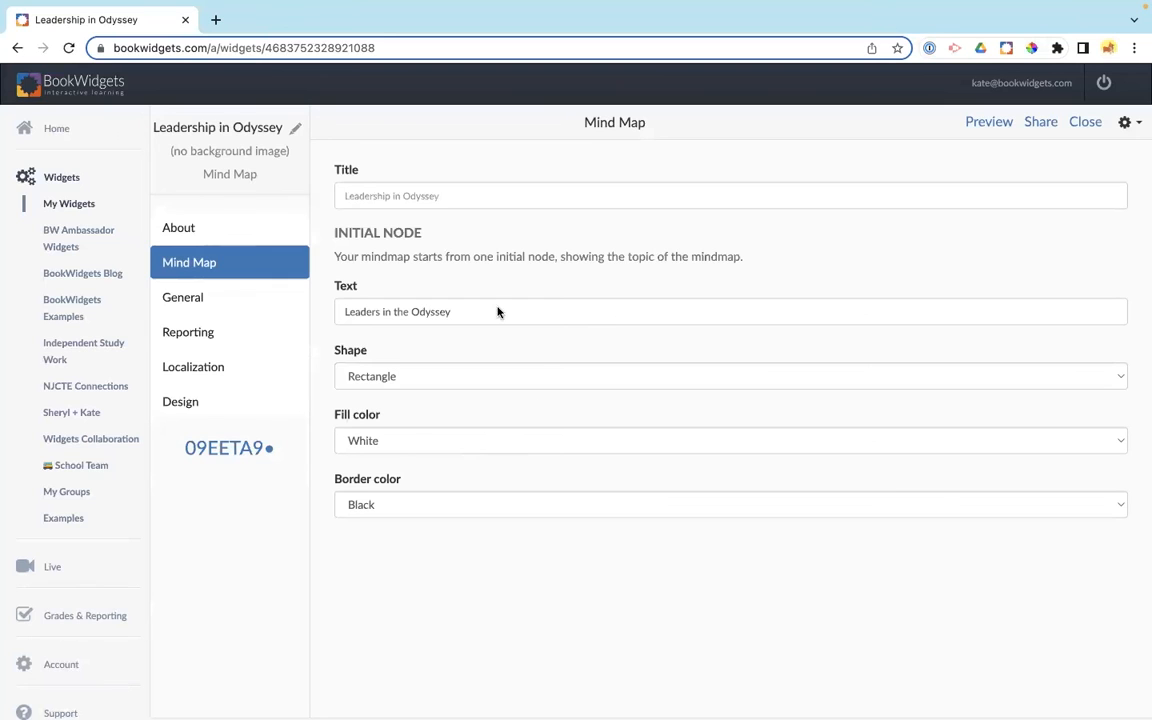
Review the mind map's initial node text, preview the map in student view, and inspect the Leaders in the Odyssey node's editing options
{"action": "left_click", "coordinate": [342, 311]}
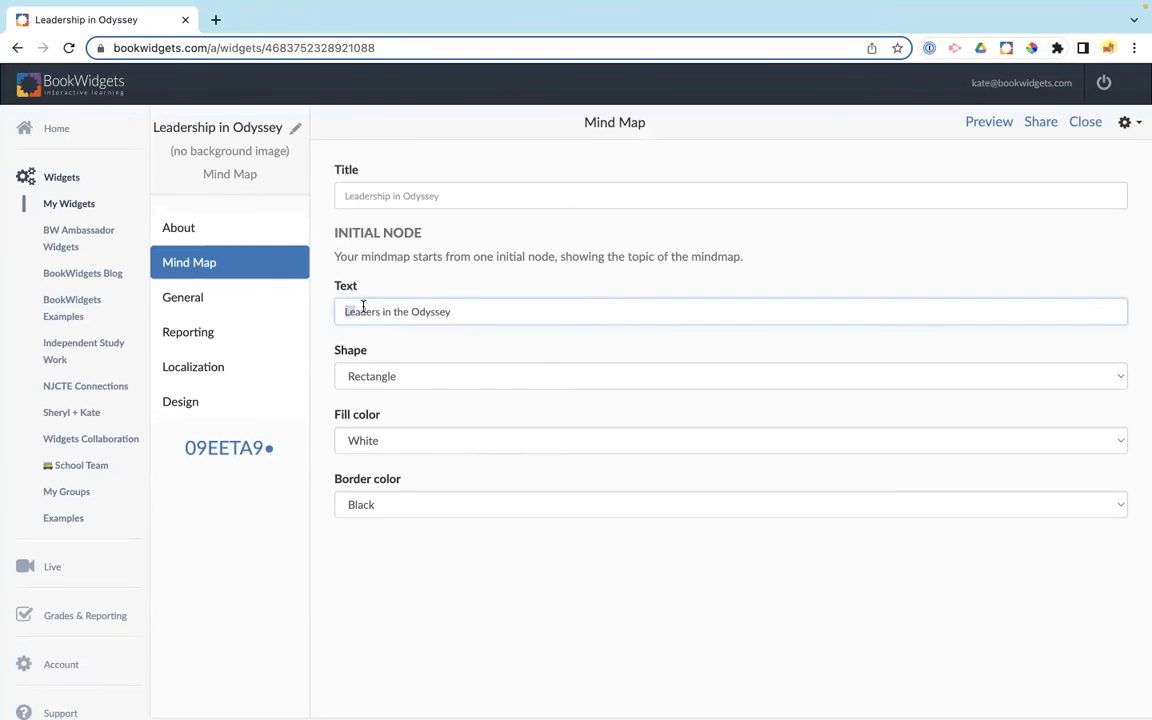
{"action": "triple_click", "coordinate": [462, 311]}
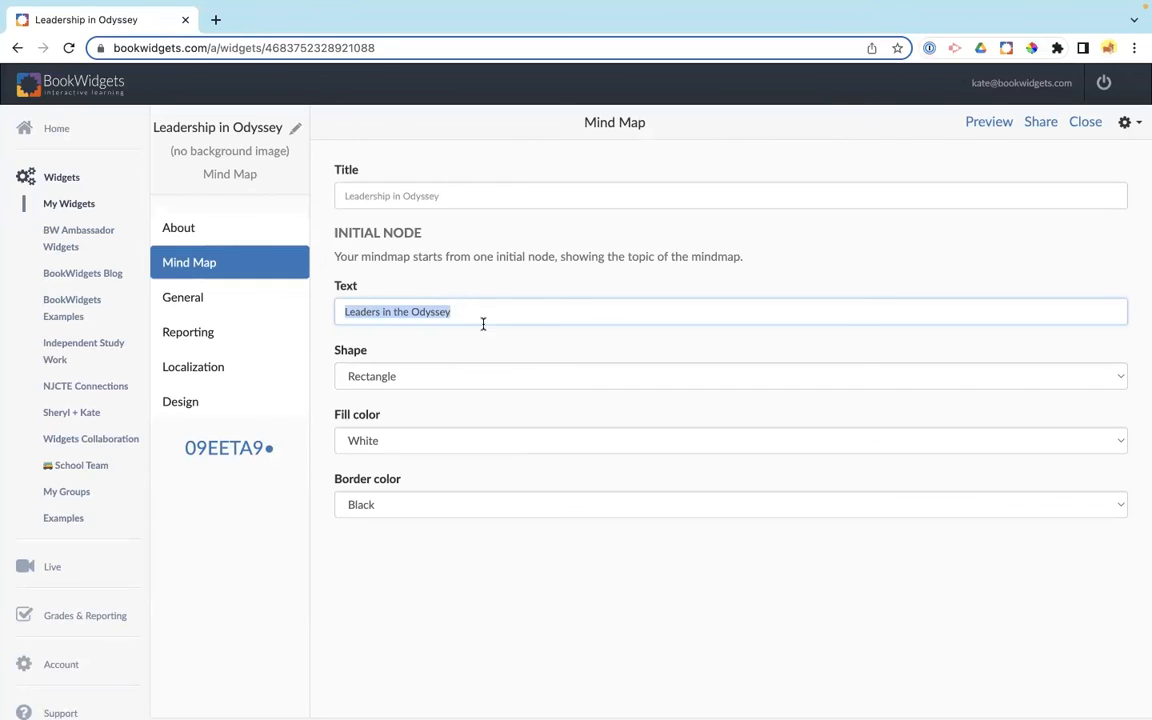
{"action": "left_click", "coordinate": [777, 226]}
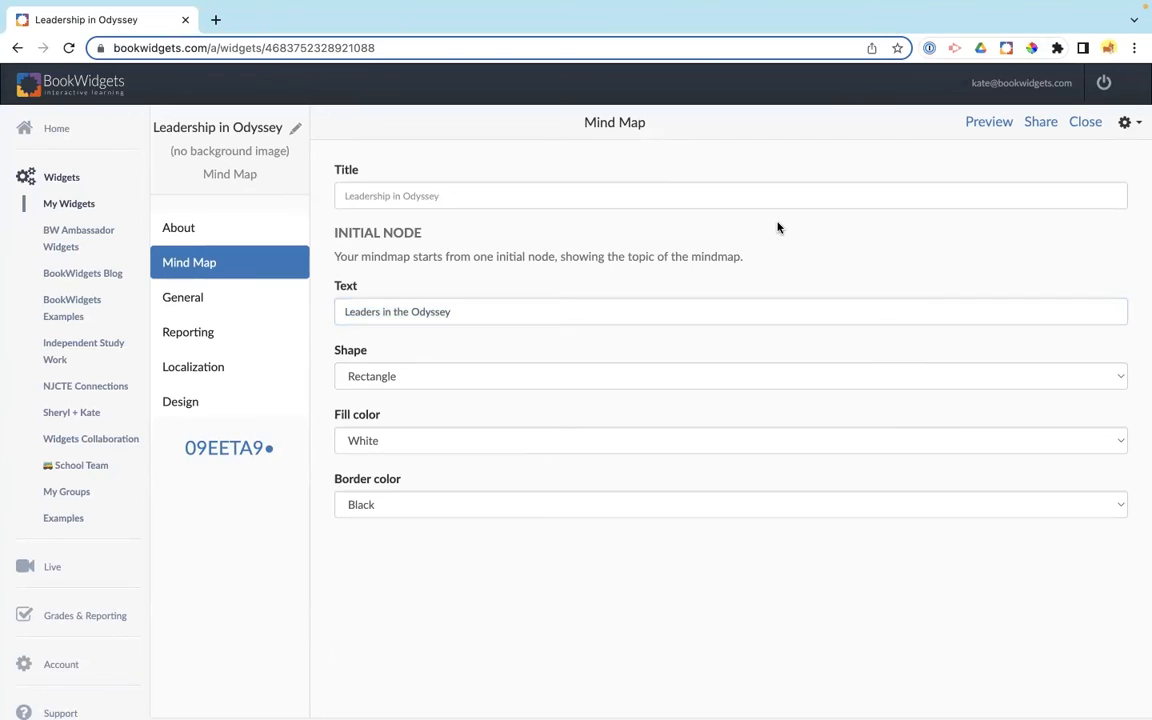
{"action": "left_click", "coordinate": [1004, 123]}
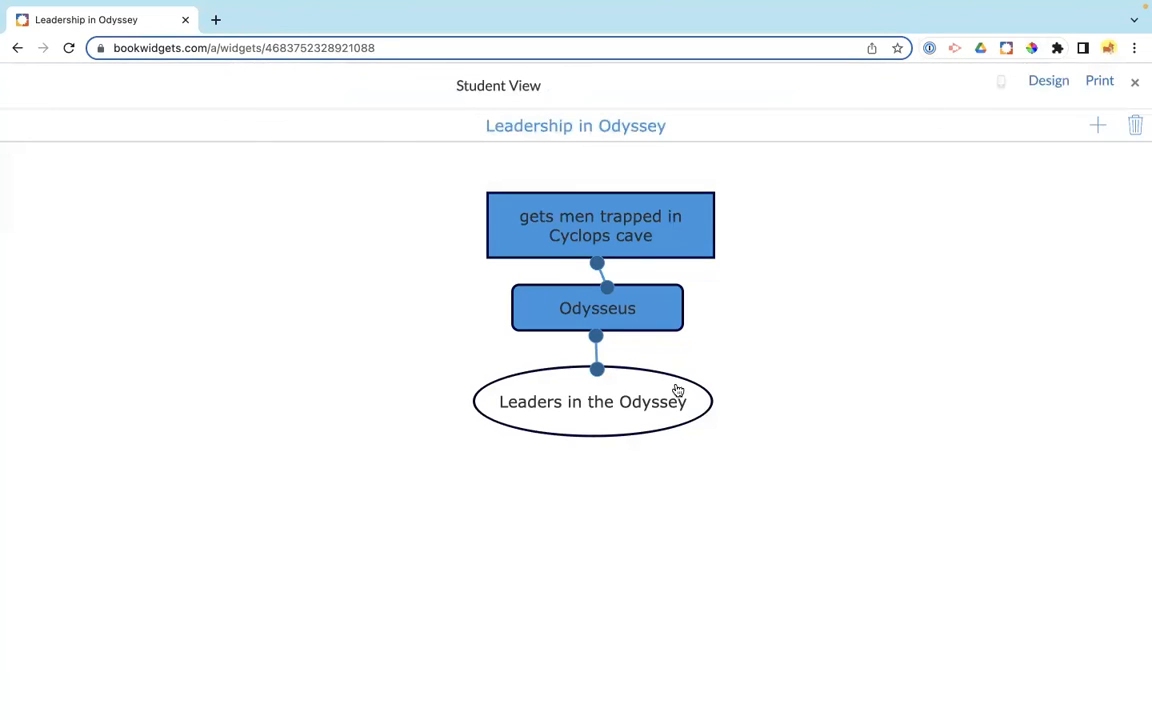
{"action": "left_click", "coordinate": [677, 390]}
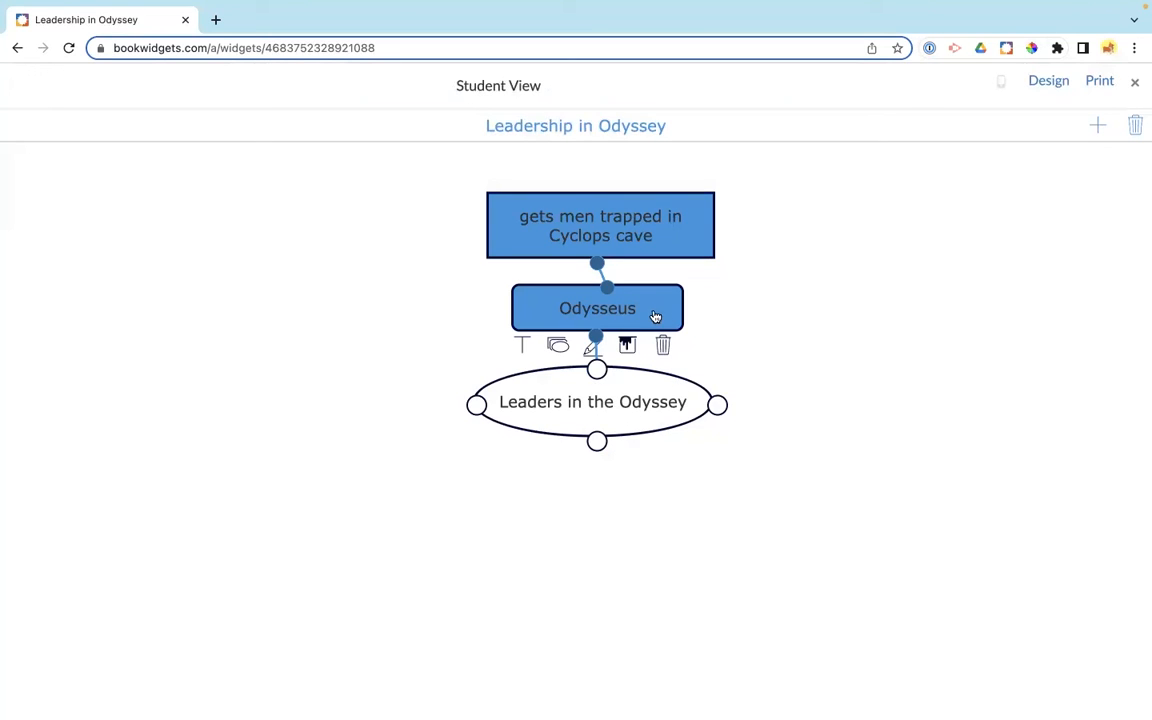
{"action": "left_click", "coordinate": [780, 313]}
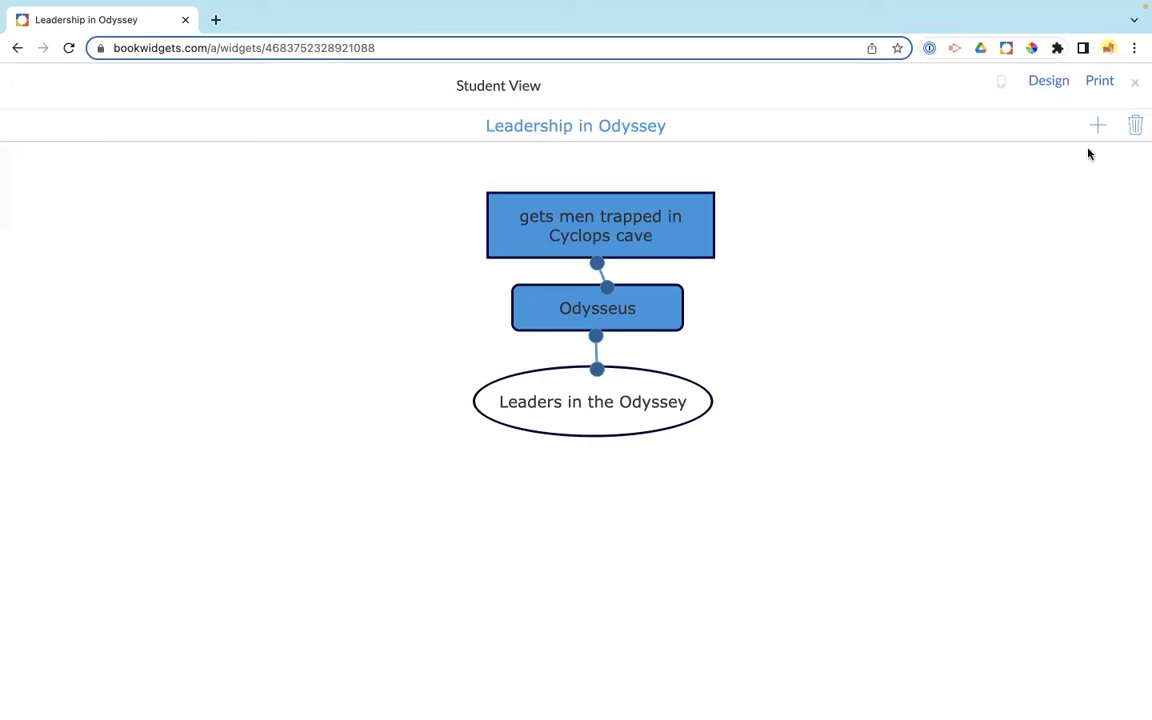
Add a blank node to the right of Leaders in the Odyssey and connect it to that node
{"action": "left_click", "coordinate": [1097, 125]}
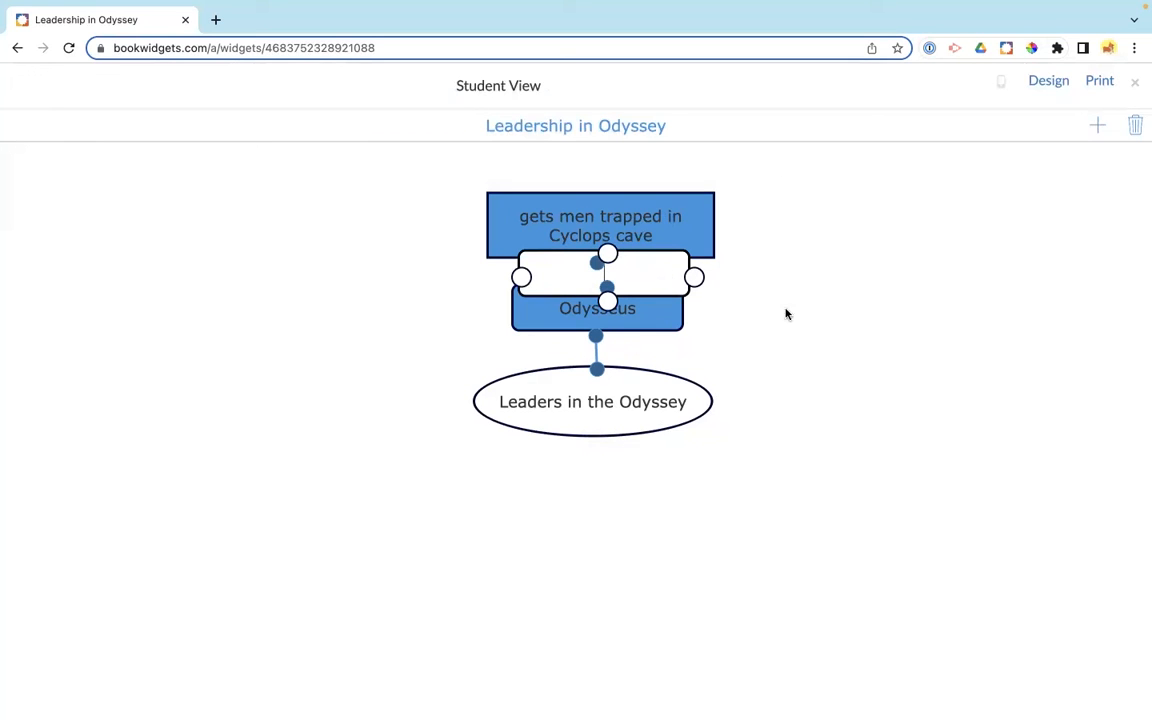
{"action": "left_click_drag", "start_coordinate": [661, 275], "coordinate": [946, 396]}
{"action": "left_click_drag", "start_coordinate": [812, 400], "coordinate": [710, 402]}
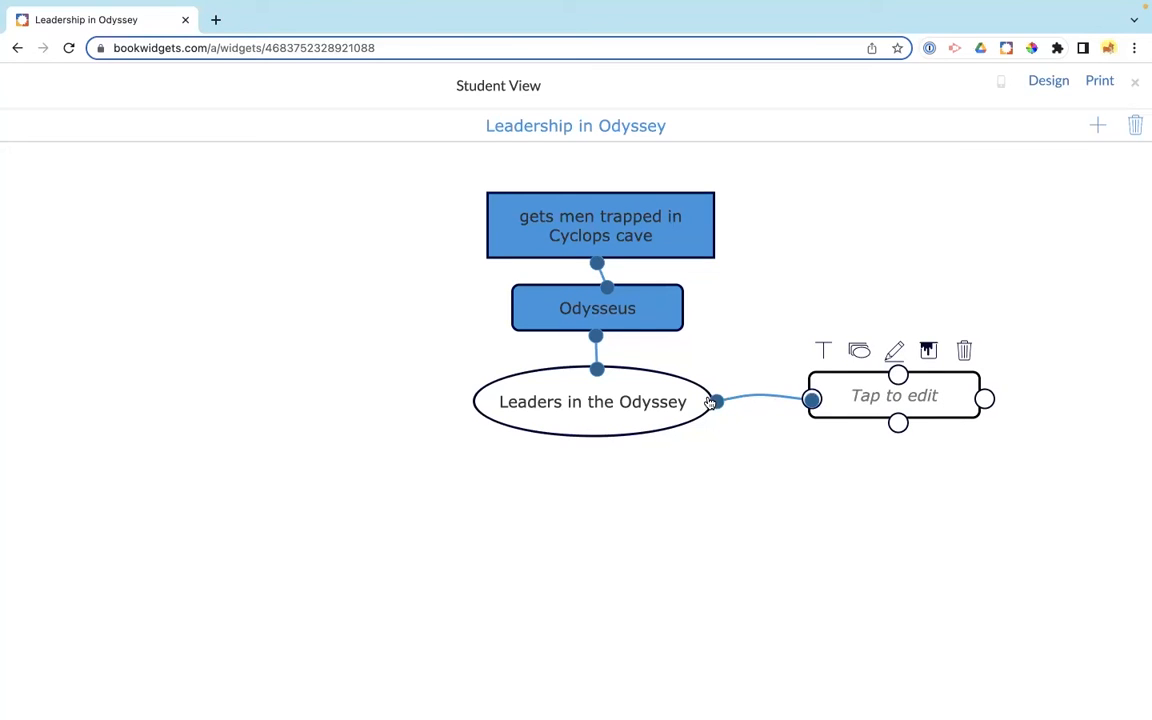
Reset the mind map to its initial node and move that node toward the middle of the canvas
{"action": "left_click", "coordinate": [1134, 127]}
{"action": "left_click", "coordinate": [520, 460]}
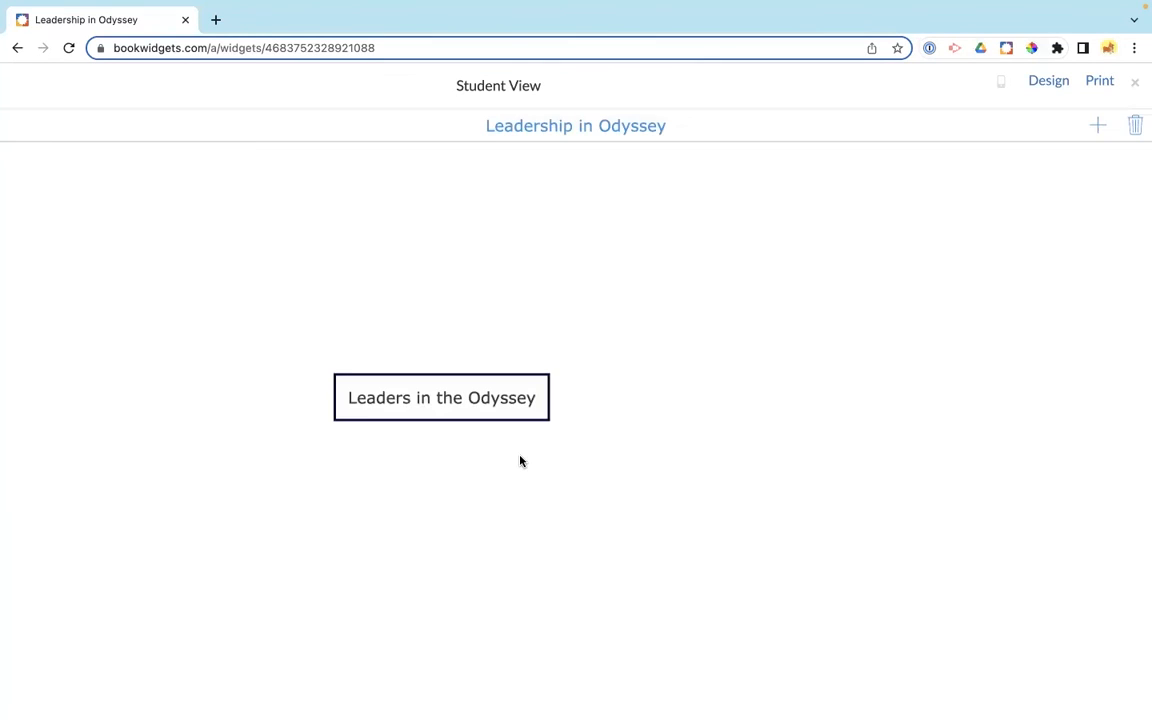
{"action": "left_click_drag", "start_coordinate": [501, 386], "coordinate": [643, 370]}
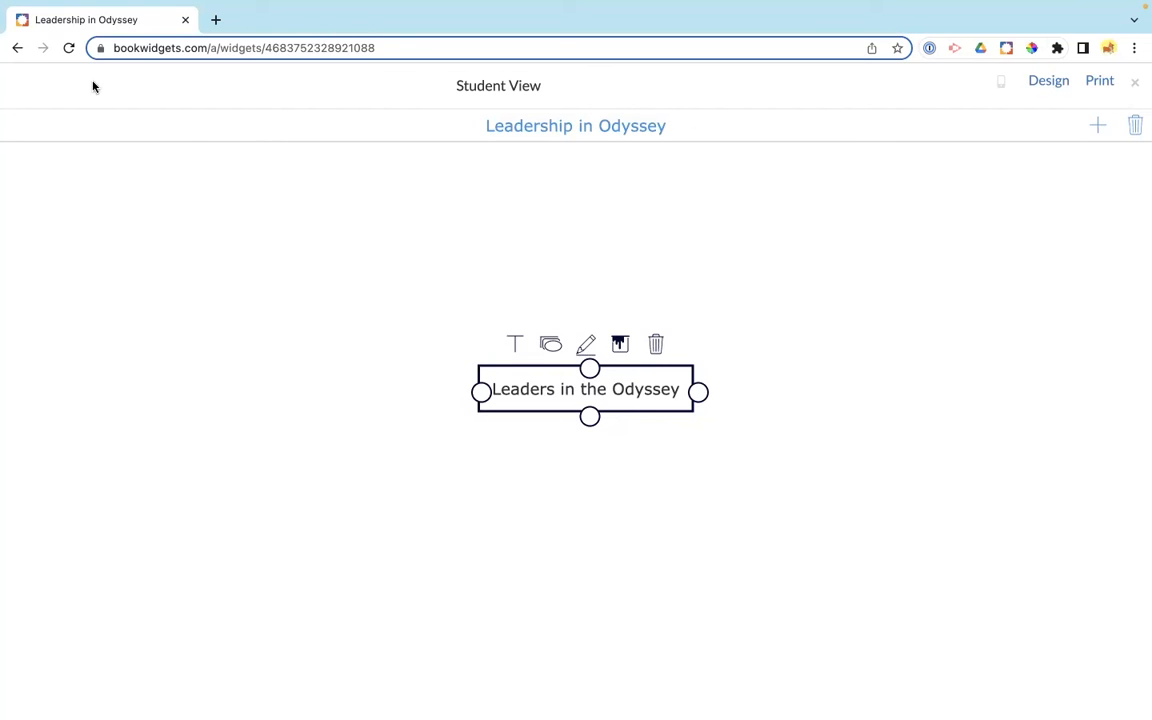
{"action": "mouse_move", "coordinate": [24, 3]}
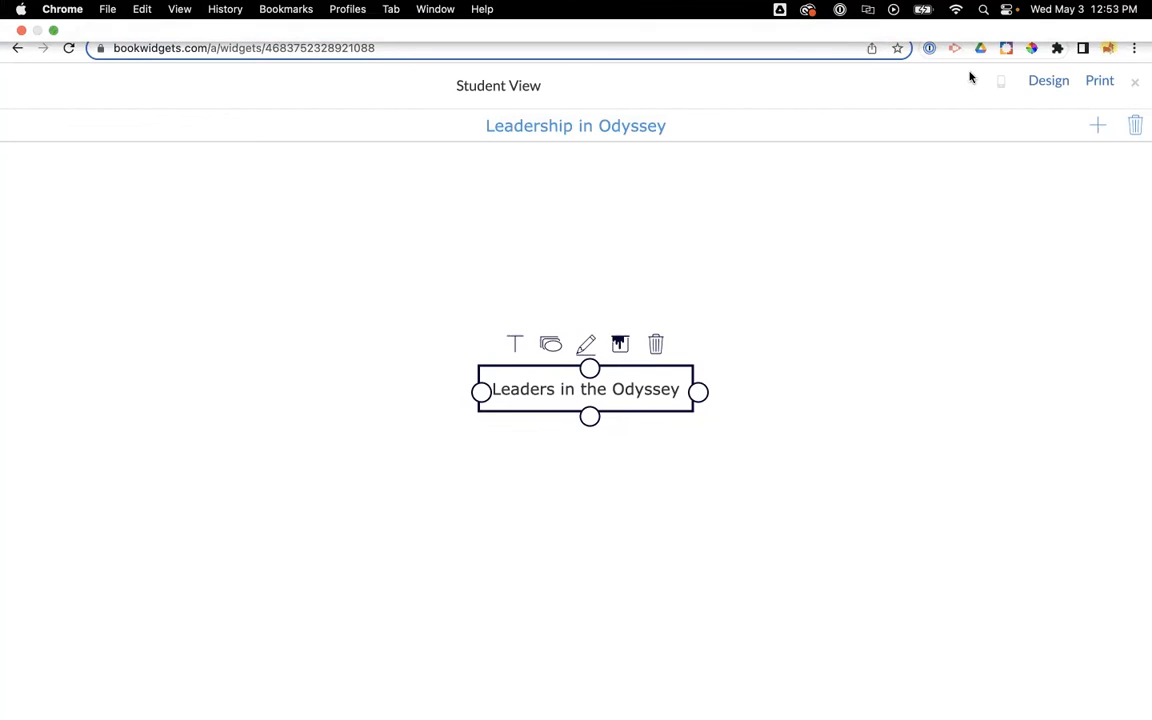
Close the Leadership in Odyssey preview and widget, and open the Leadership Examples in The Odyssey mind map at its initial node text
{"action": "left_click", "coordinate": [1135, 86]}
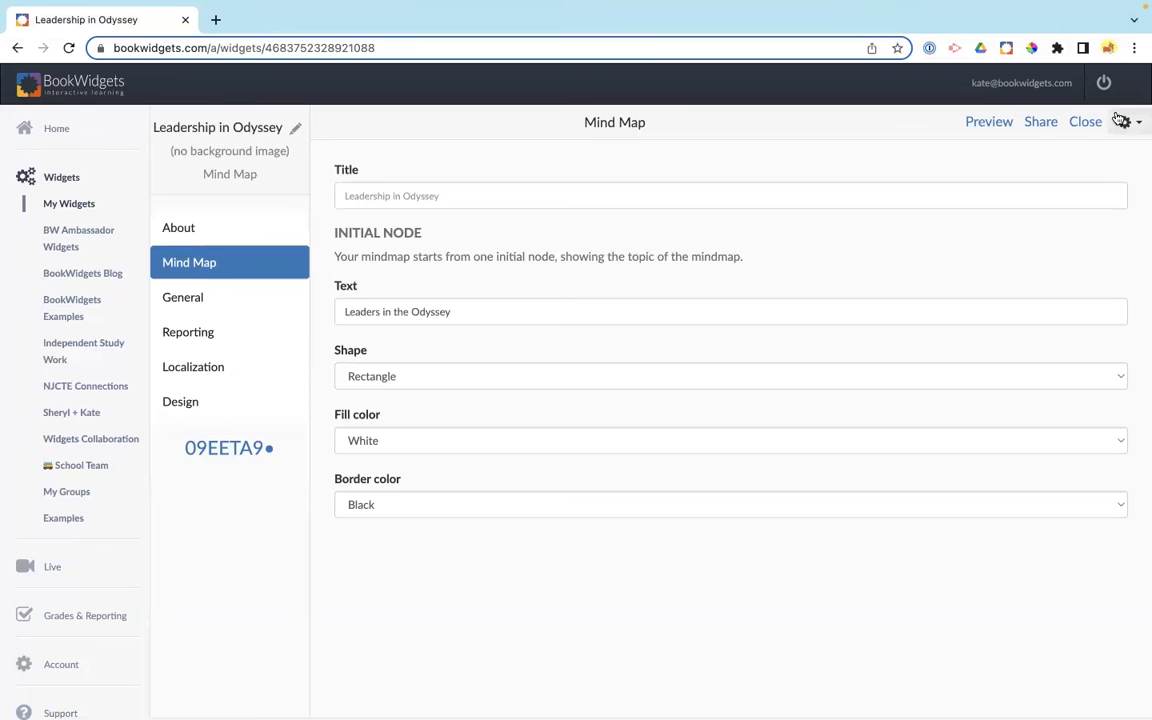
{"action": "left_click", "coordinate": [1088, 124]}
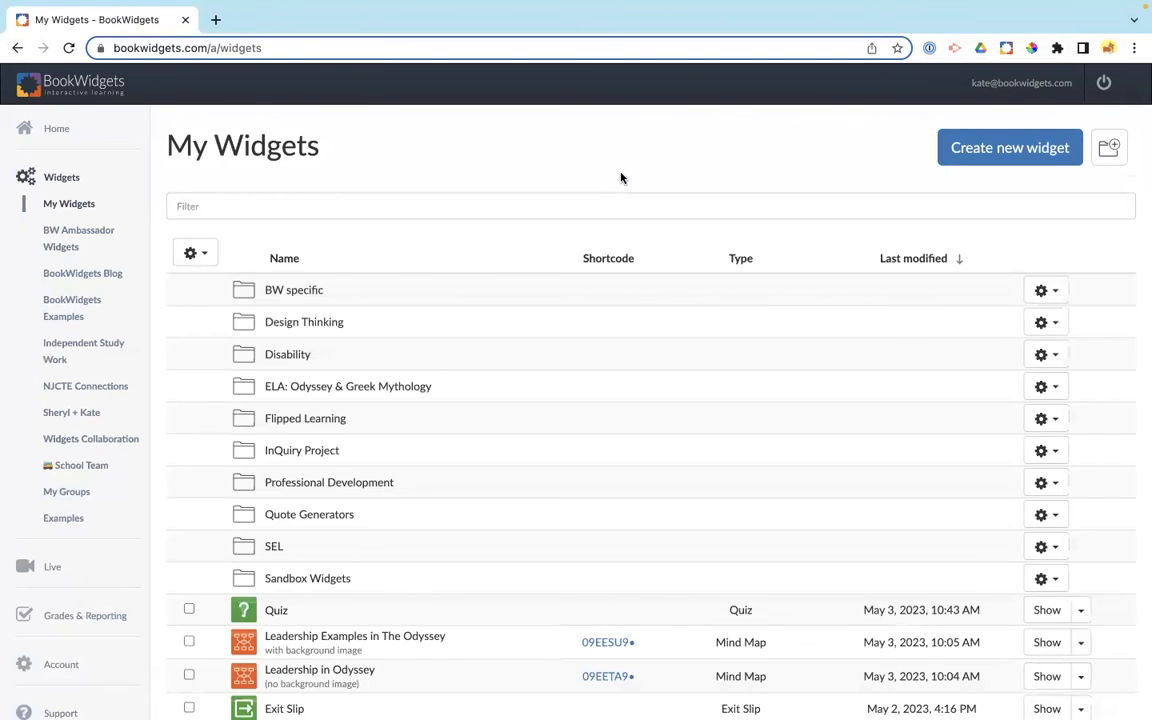
{"action": "left_click", "coordinate": [463, 640]}
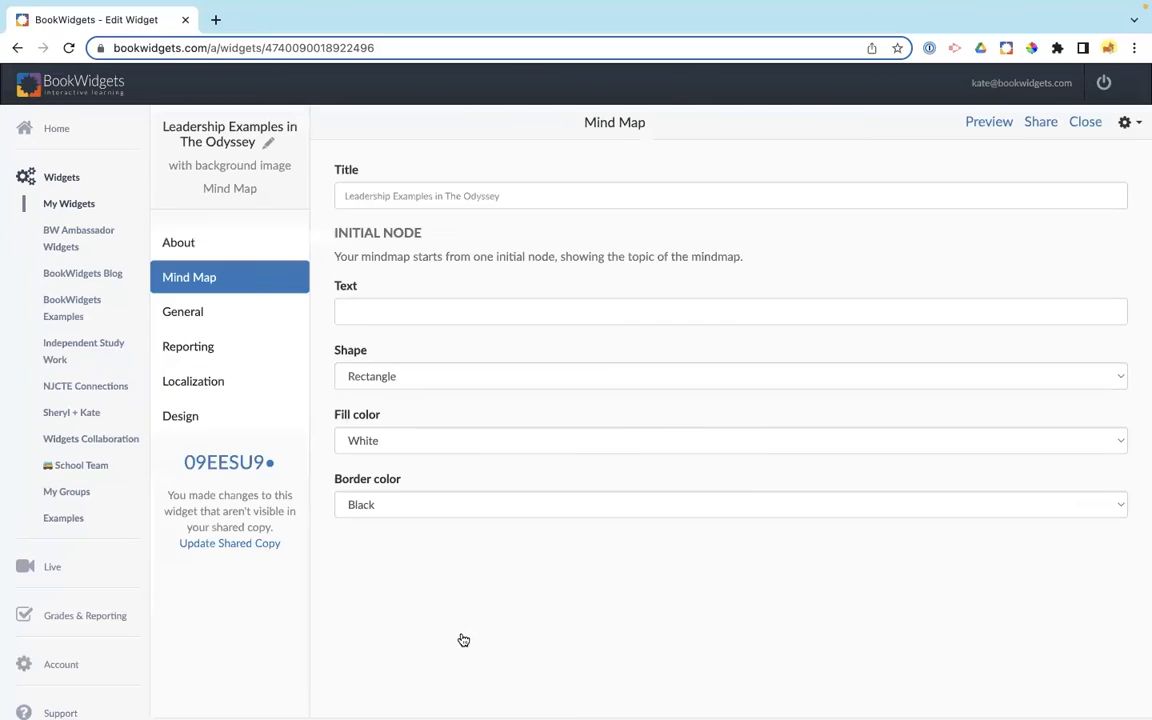
{"action": "left_click", "coordinate": [354, 306]}
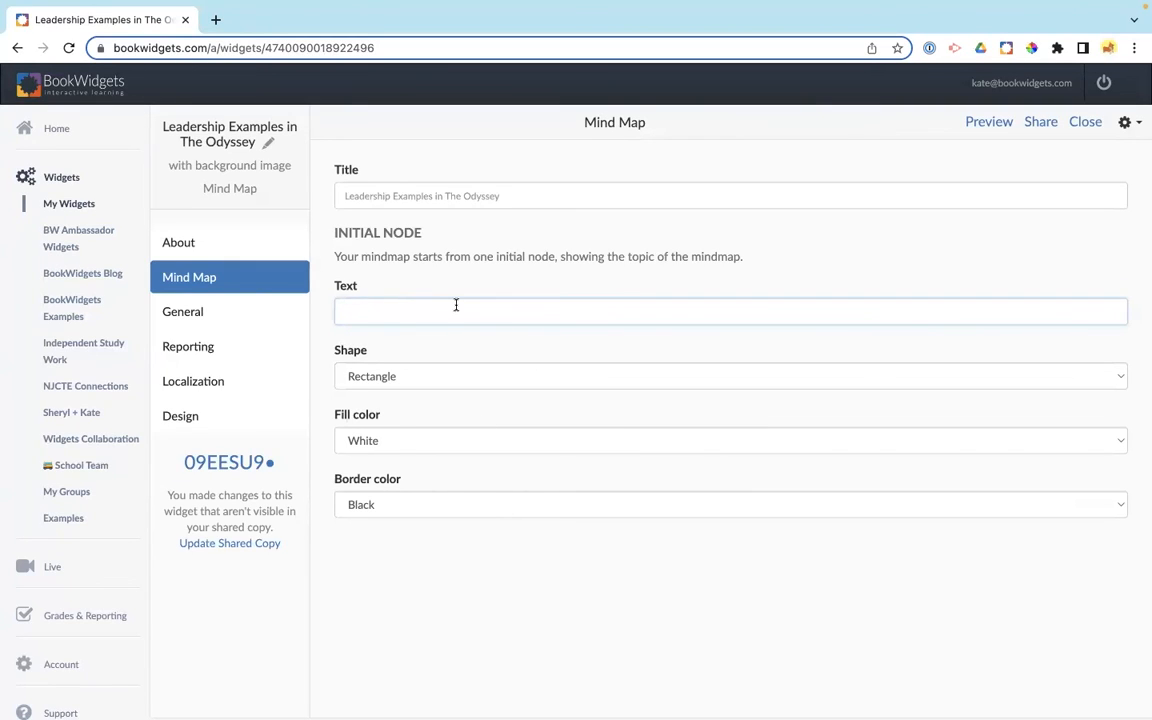
Preview Leadership Examples in The Odyssey as a student, dismiss the instructions, and show the design settings
{"action": "left_click", "coordinate": [989, 122]}
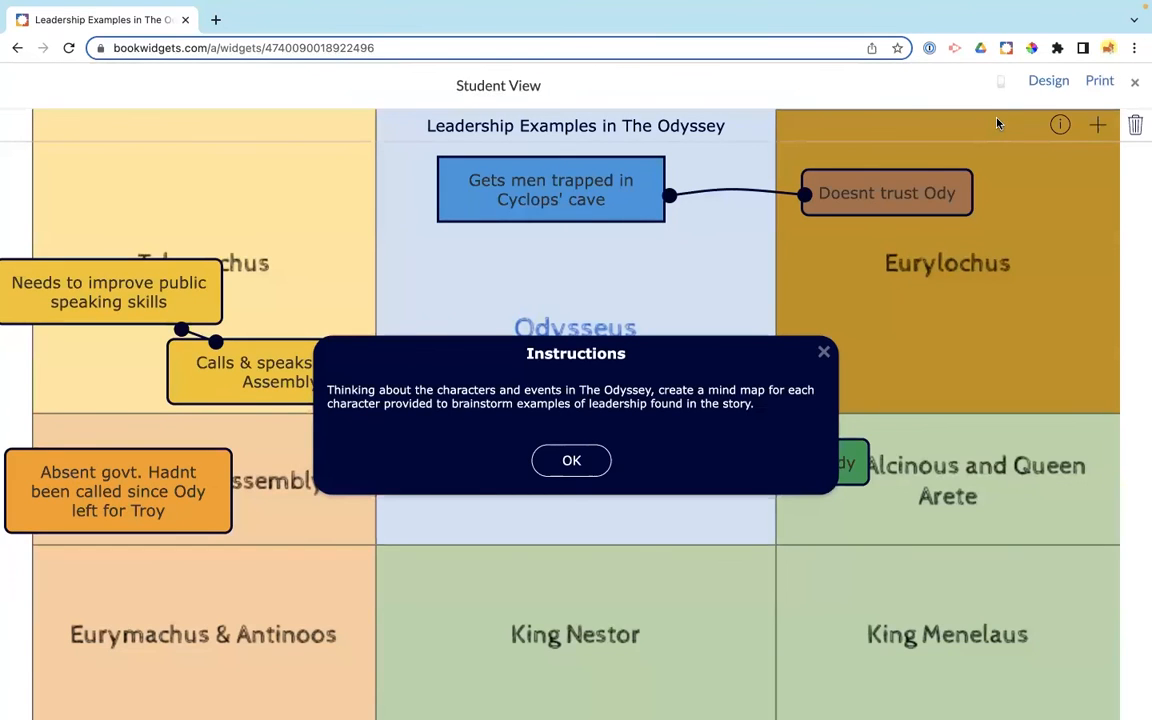
{"action": "left_click", "coordinate": [589, 458]}
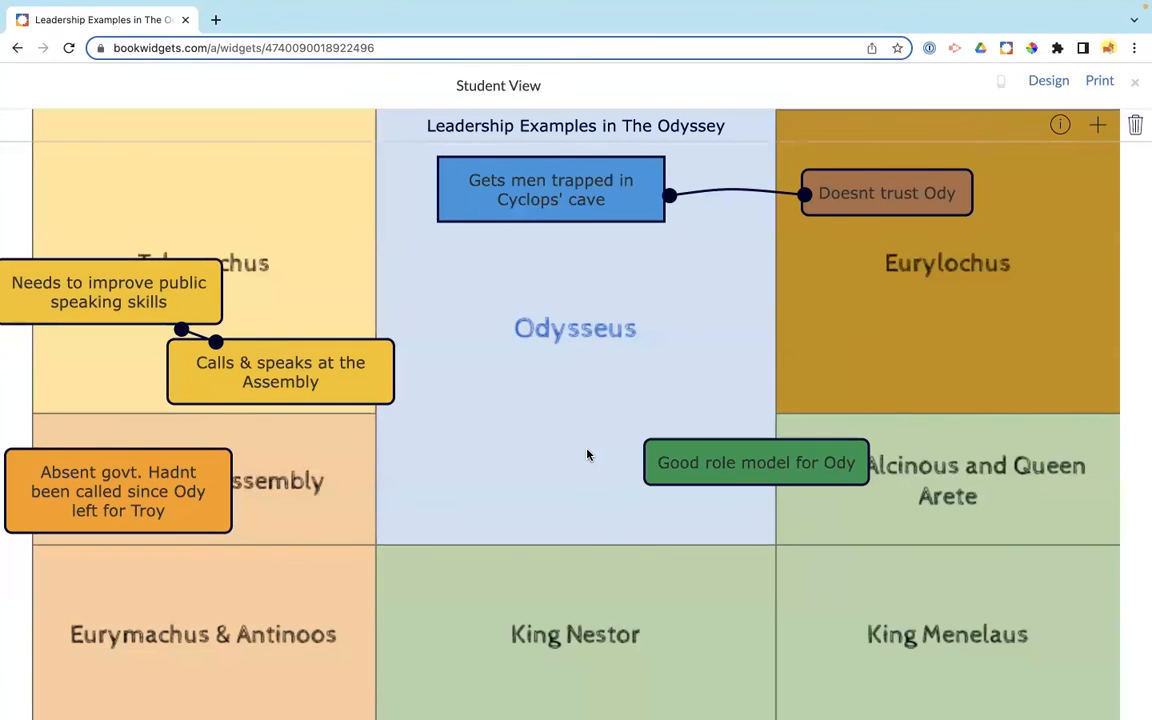
{"action": "left_click", "coordinate": [1049, 82]}
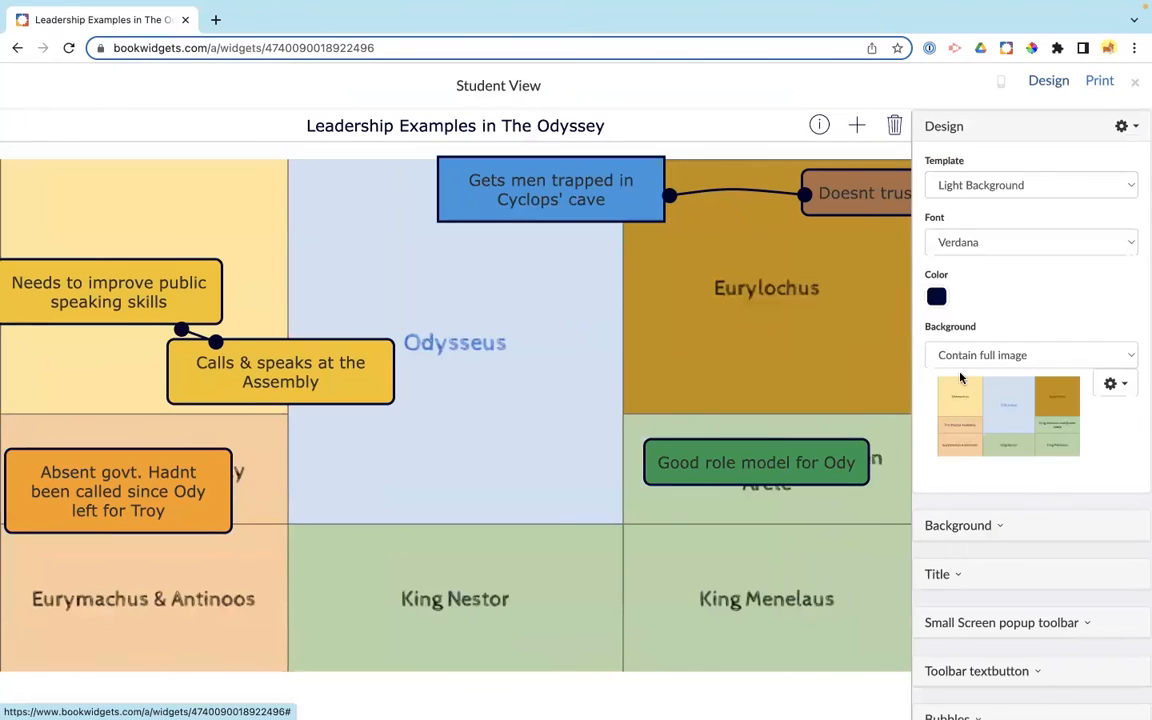